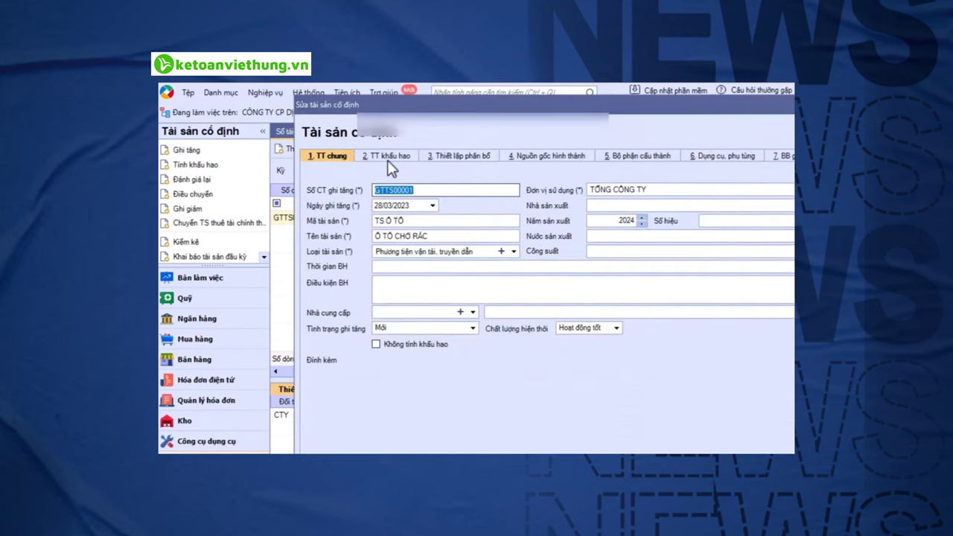
# Review the depreciation information and origin documents of the garbage truck fixed asset (Ô TÔ CHỞ RÁC)
pyautogui.click(389, 156)
pyautogui.click(428, 157)
pyautogui.click(389, 159)
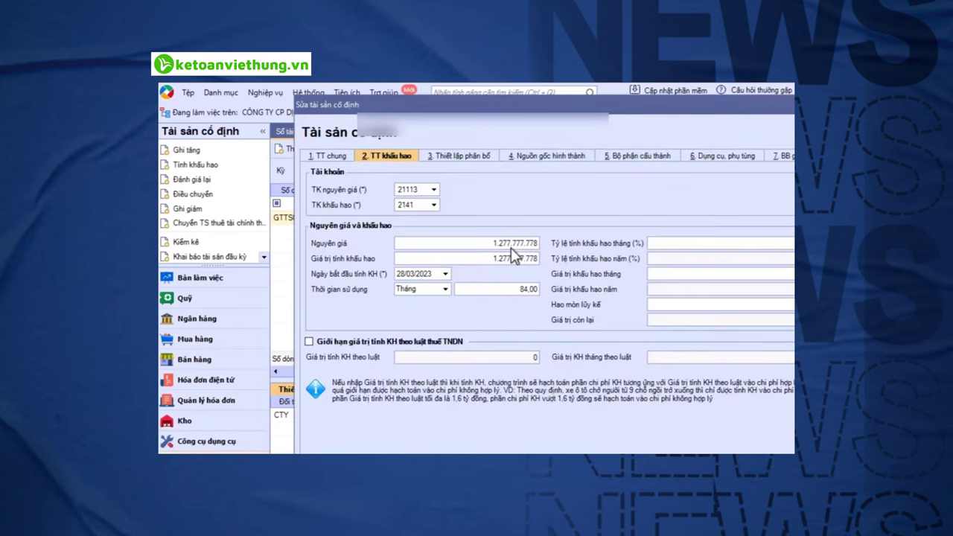
pyautogui.click(525, 157)
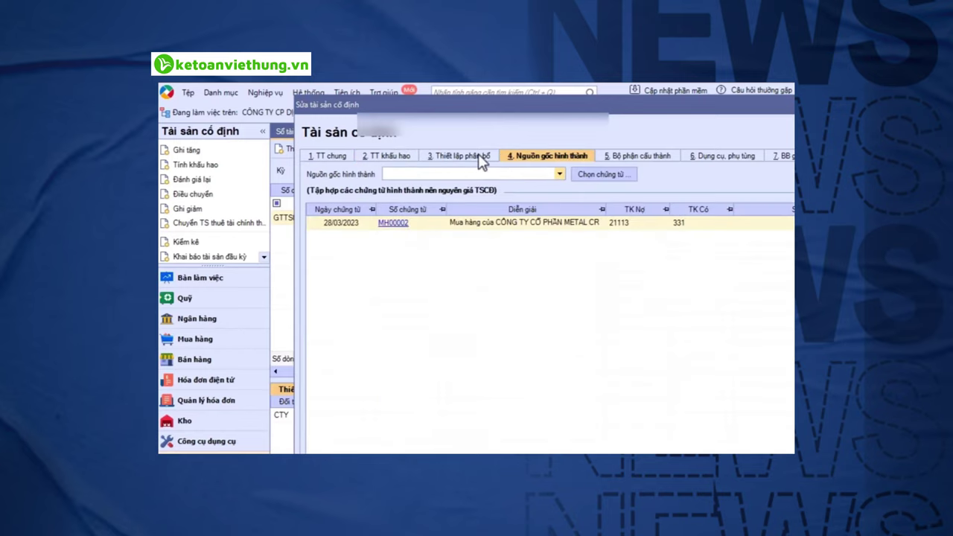
# Set the garbage truck's allocation cost account (TK chi phí) to 154, check its origin document and close the asset record
pyautogui.click(476, 157)
pyautogui.click(627, 199)
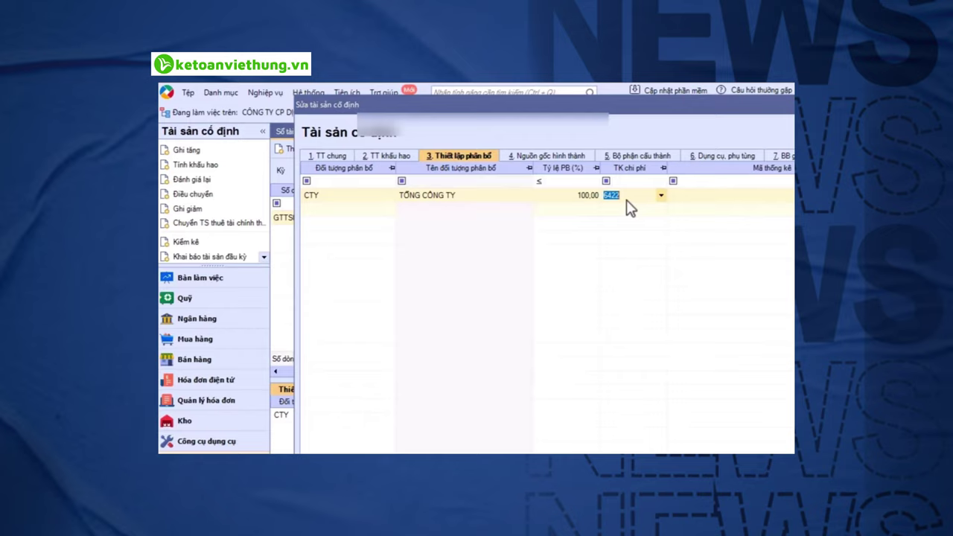
pyautogui.write('154')
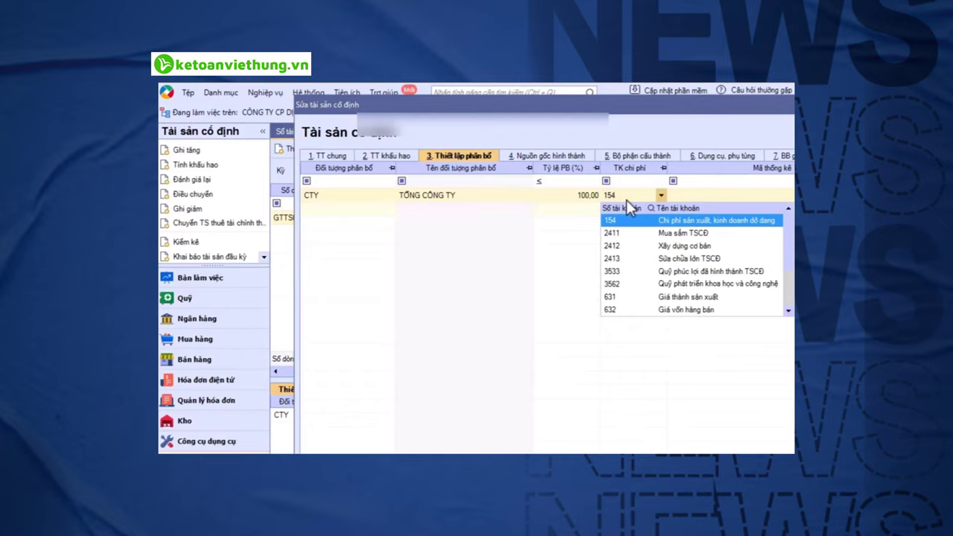
pyautogui.press('Return')
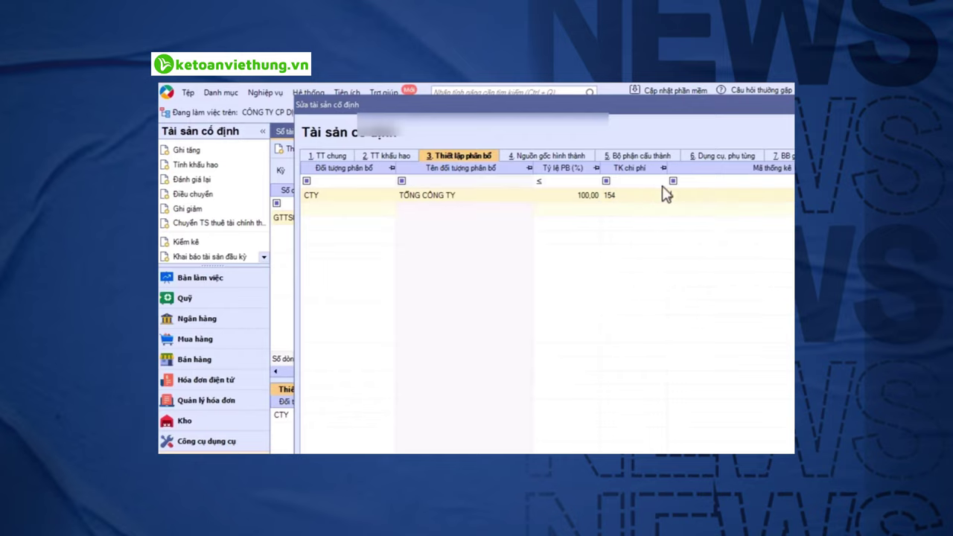
pyautogui.click(557, 159)
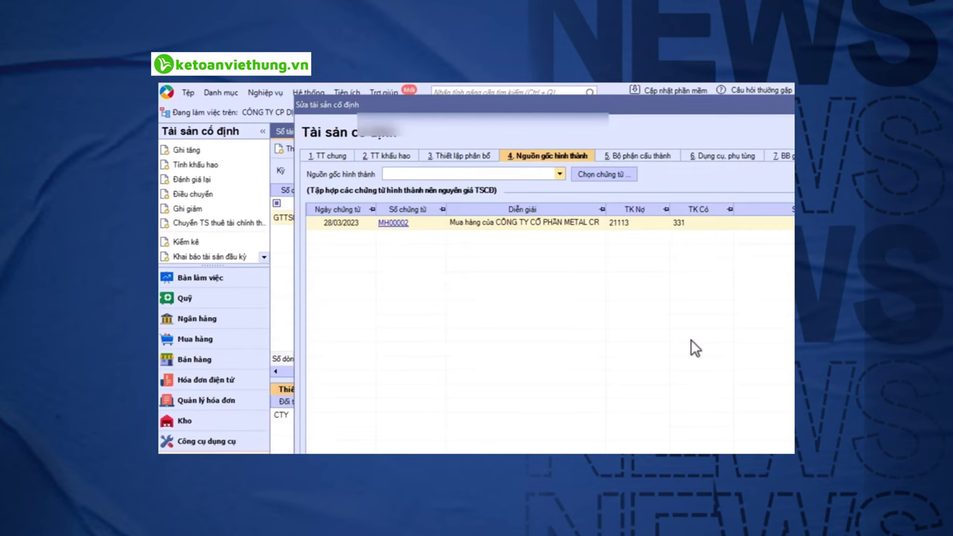
pyautogui.press('Escape')
# Load the list of tool and equipment (CCDC) increase entries starting from 01/01/2023
pyautogui.click(197, 443)
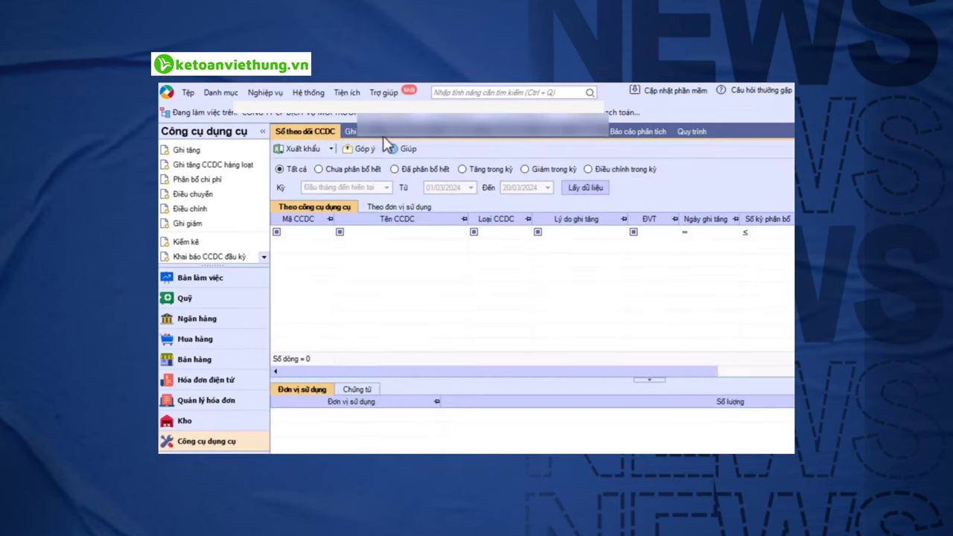
pyautogui.click(367, 134)
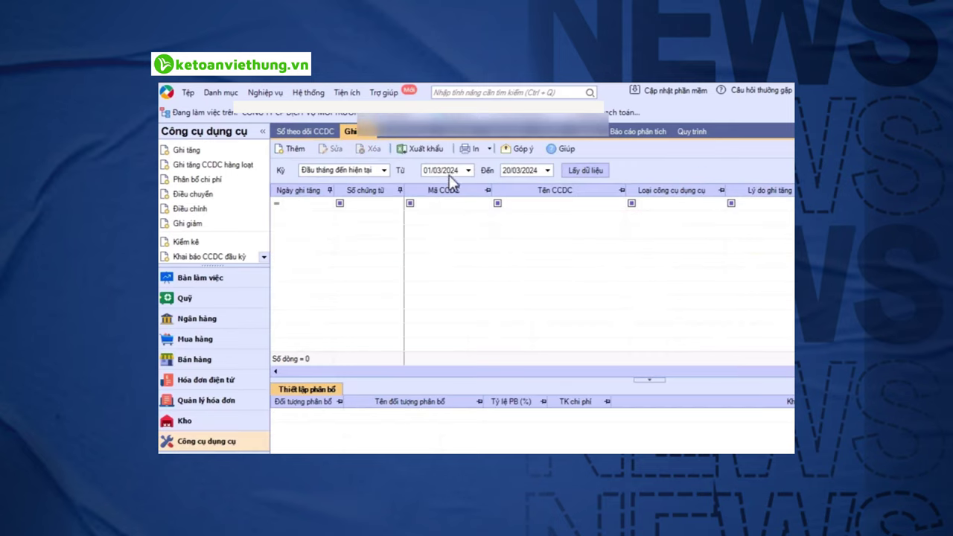
pyautogui.click(449, 174)
pyautogui.write('01/01/2023')
pyautogui.press('Tab')
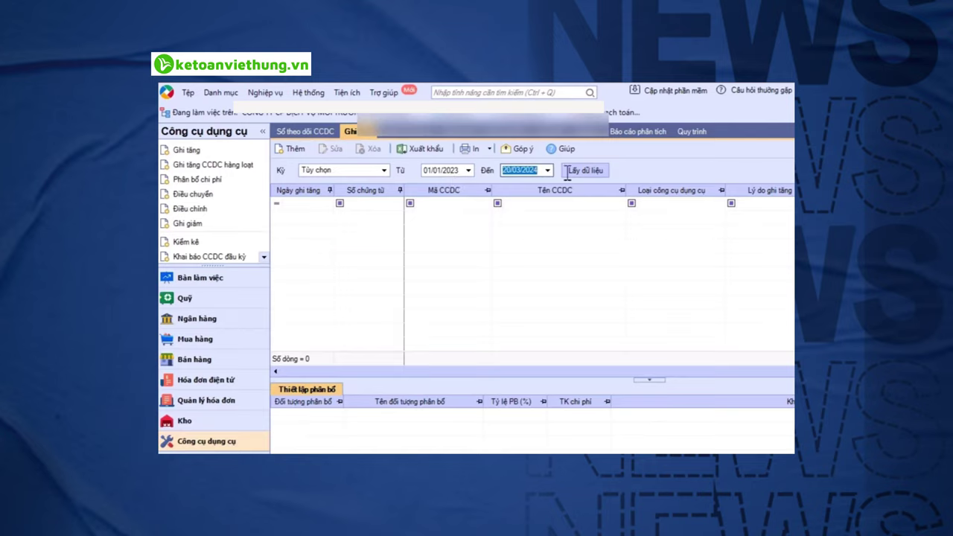
pyautogui.click(582, 170)
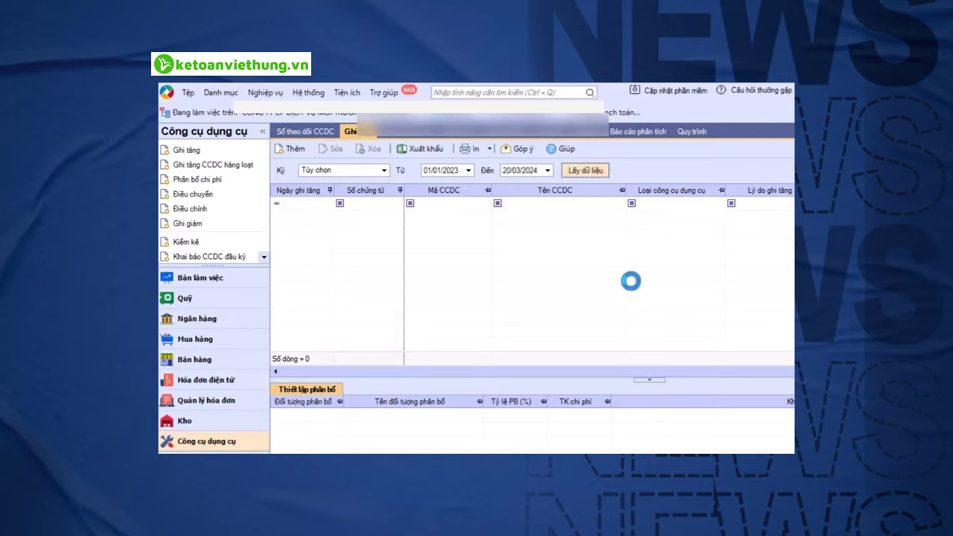
# Examine the allocation setup and general information of the Văn phòng tool entry, and close it
pyautogui.click(455, 233)
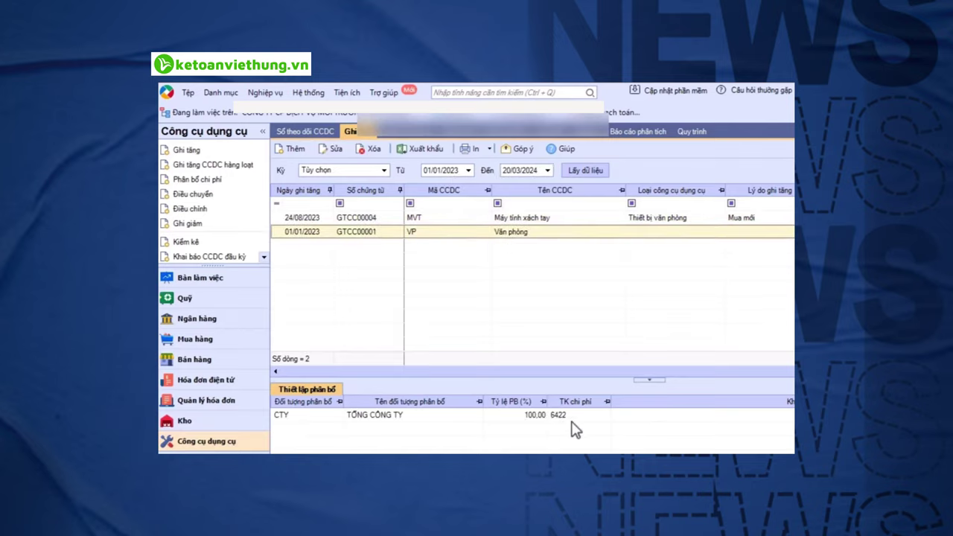
pyautogui.doubleClick(541, 236)
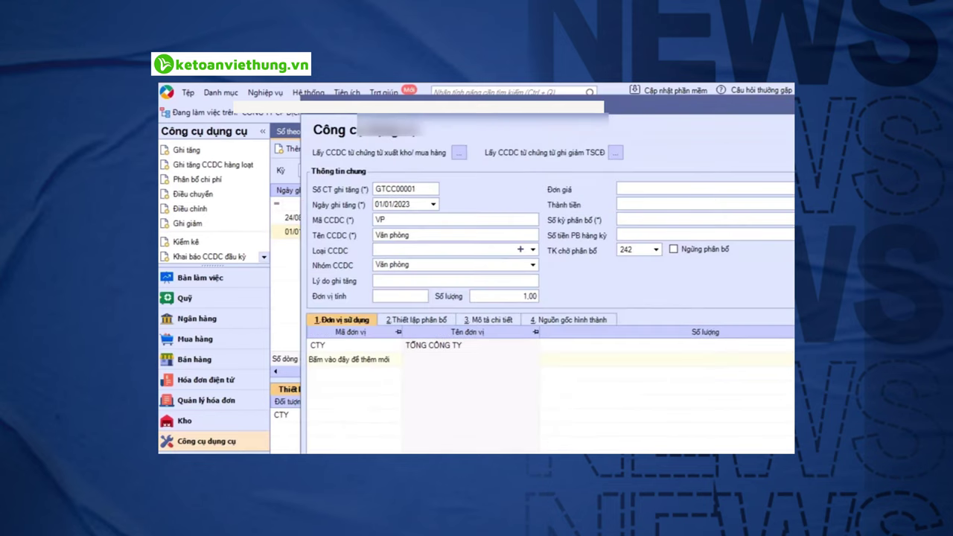
pyautogui.press('Escape')
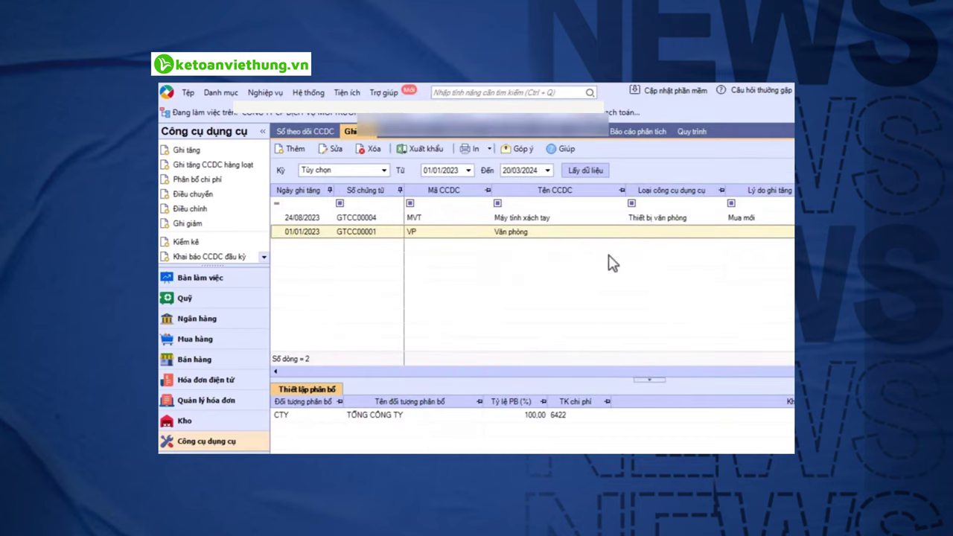
# Open the Máy tính xách tay entry and check its allocation setup and origin documents
pyautogui.click(491, 221)
pyautogui.doubleClick(491, 221)
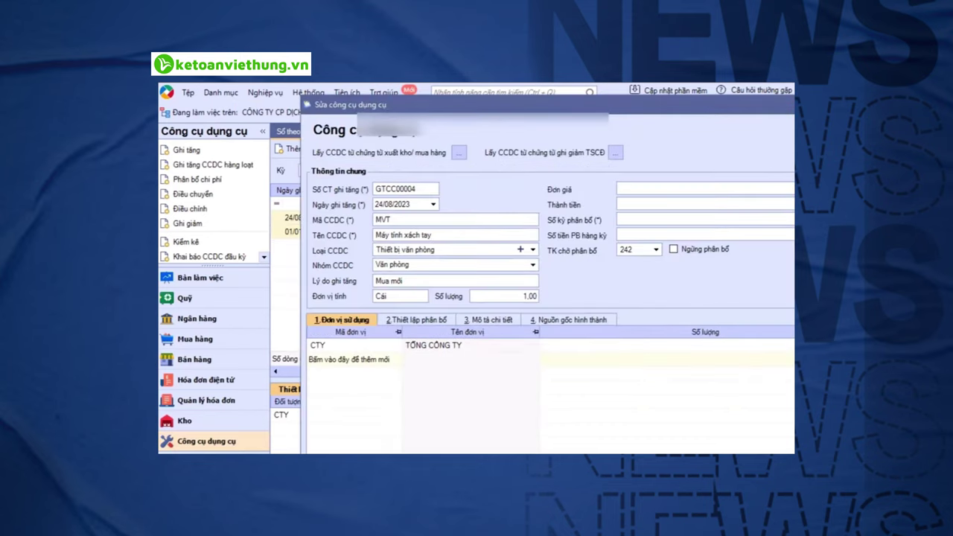
pyautogui.click(414, 328)
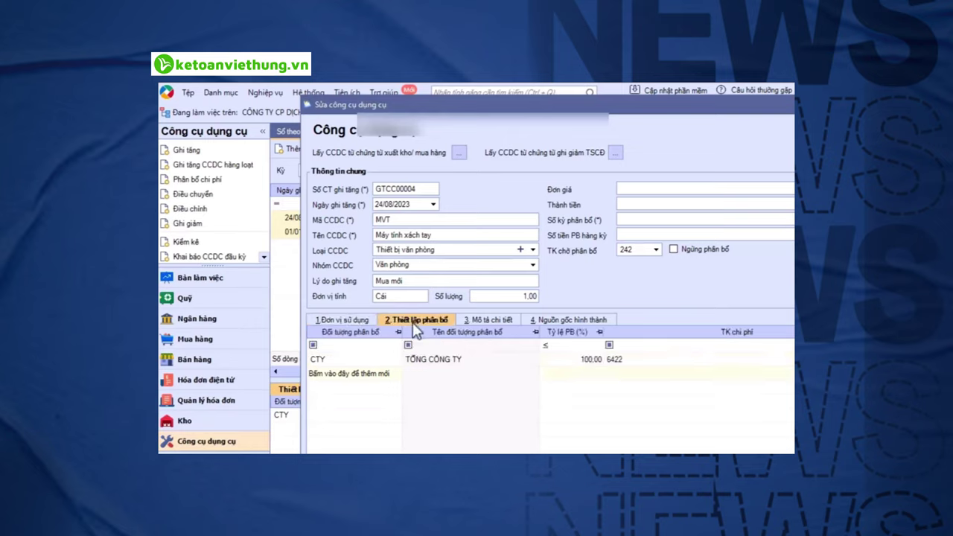
pyautogui.click(584, 322)
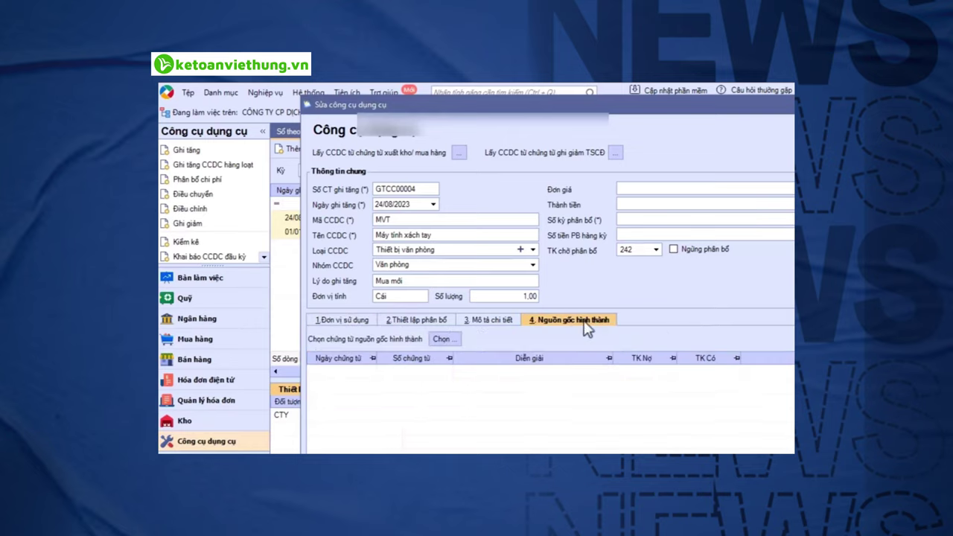
# Filter the source vouchers by debit account 242, attach NVK00006 as the laptop's origin document, and save and close the entry
pyautogui.click(442, 339)
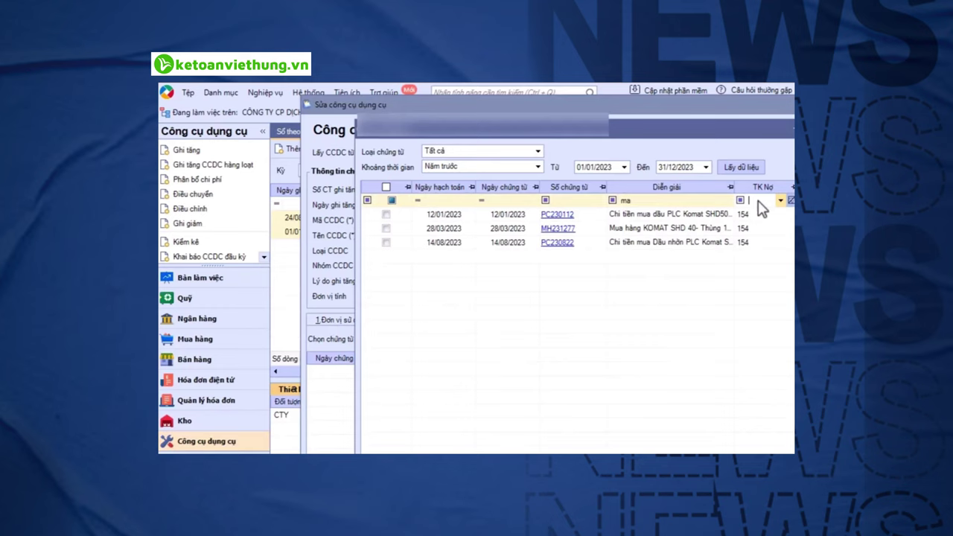
pyautogui.click(758, 203)
pyautogui.write('242')
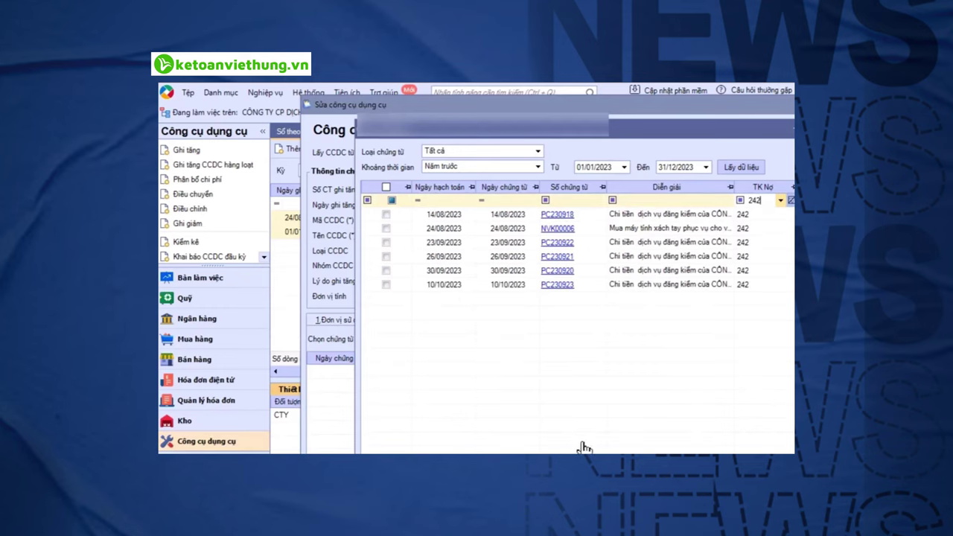
pyautogui.click(386, 228)
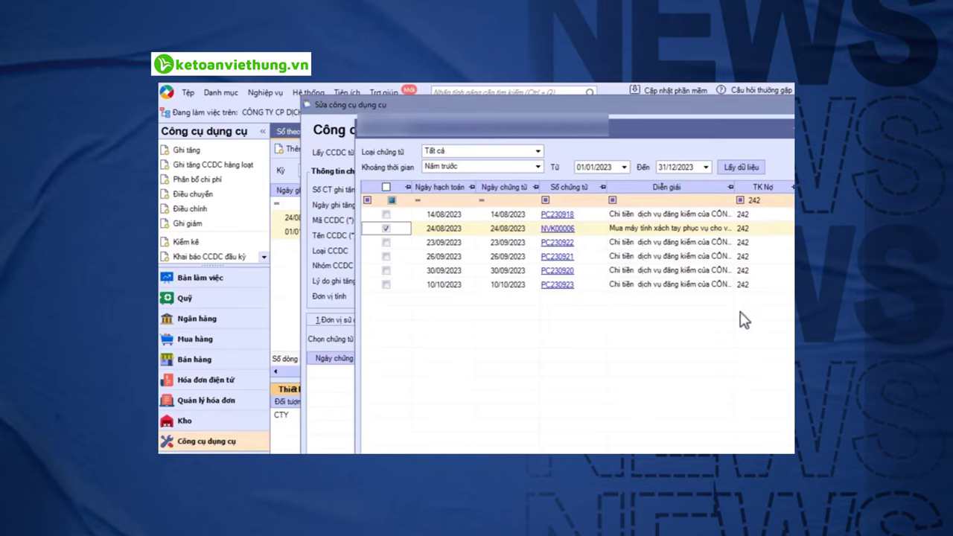
pyautogui.press('Return')
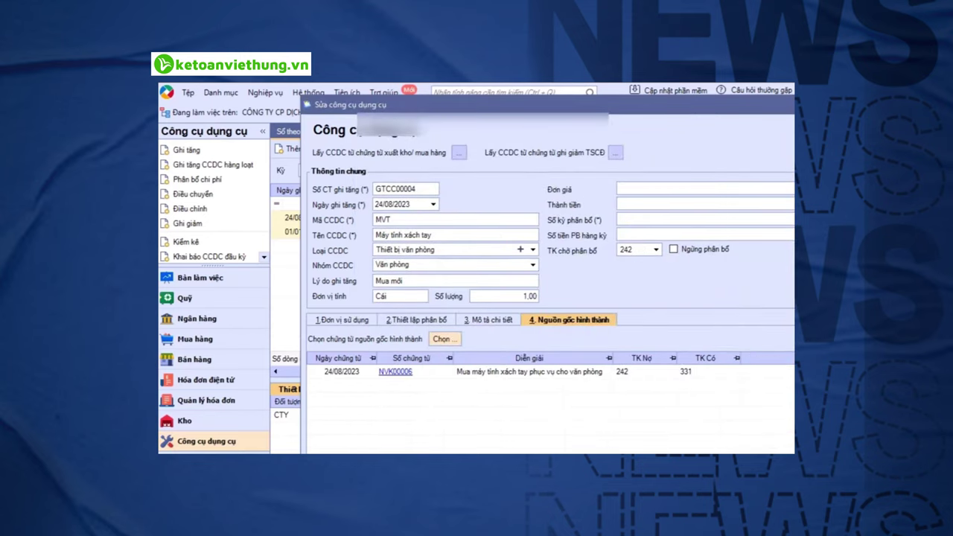
pyautogui.hotkey('ctrl', 's')
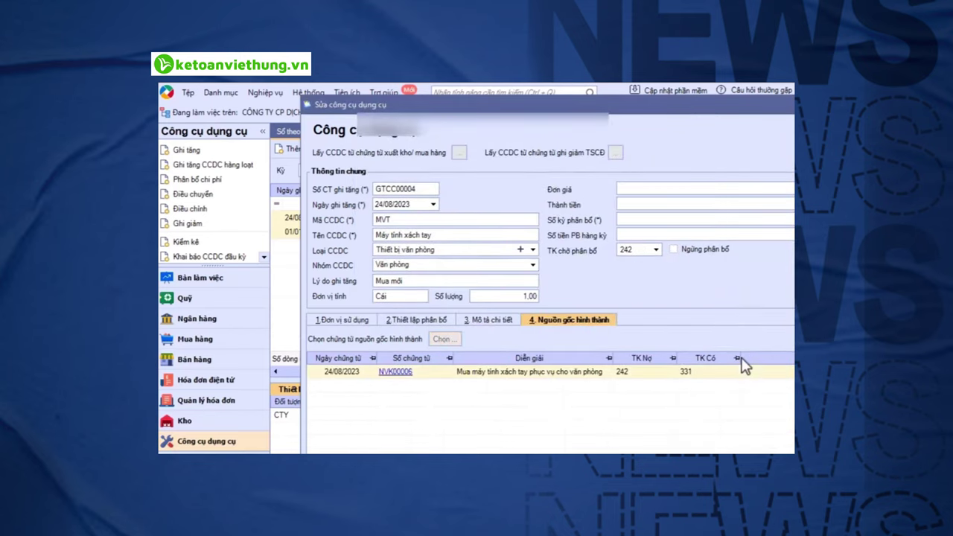
pyautogui.press('Escape')
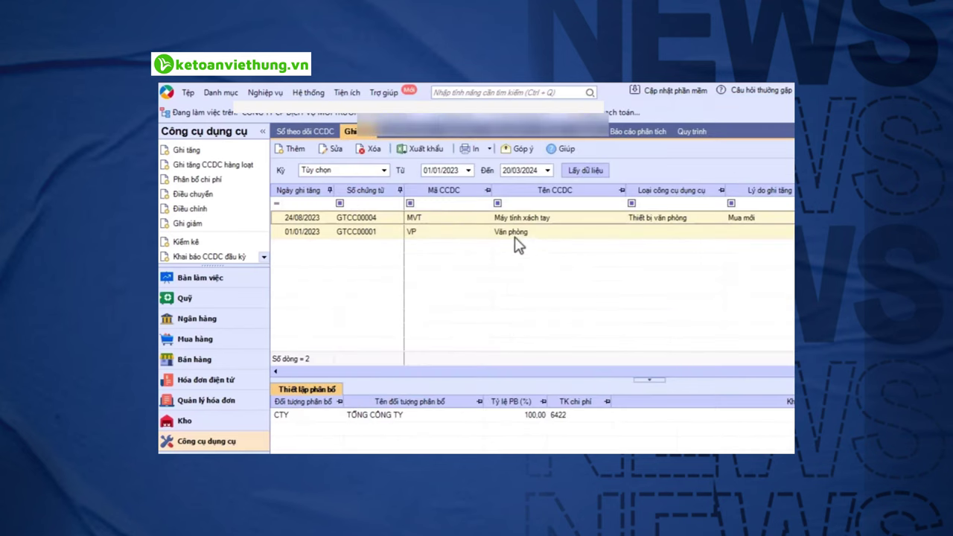
# Check the origin document attached to the Văn phòng entry, close it and select the laptop entry in the list
pyautogui.click(499, 235)
pyautogui.doubleClick(499, 235)
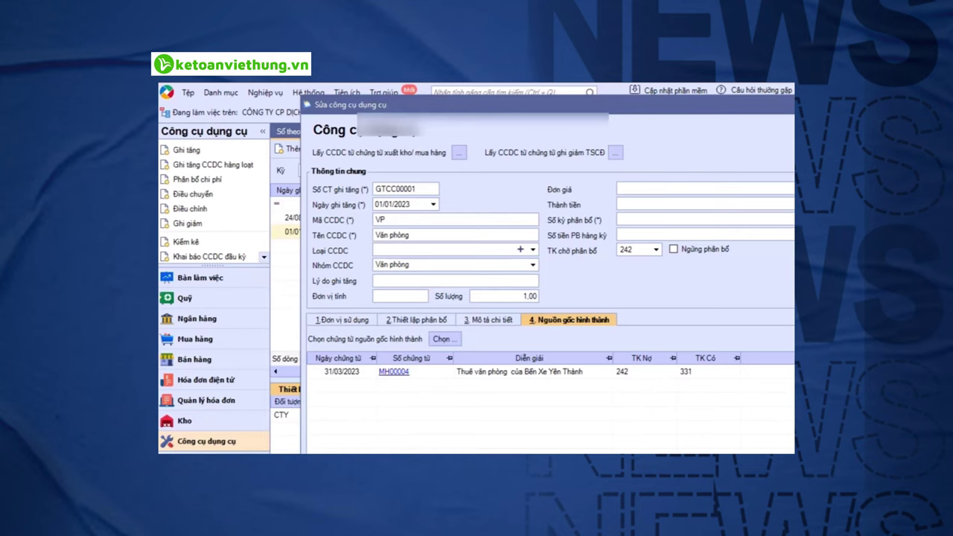
pyautogui.press('Escape')
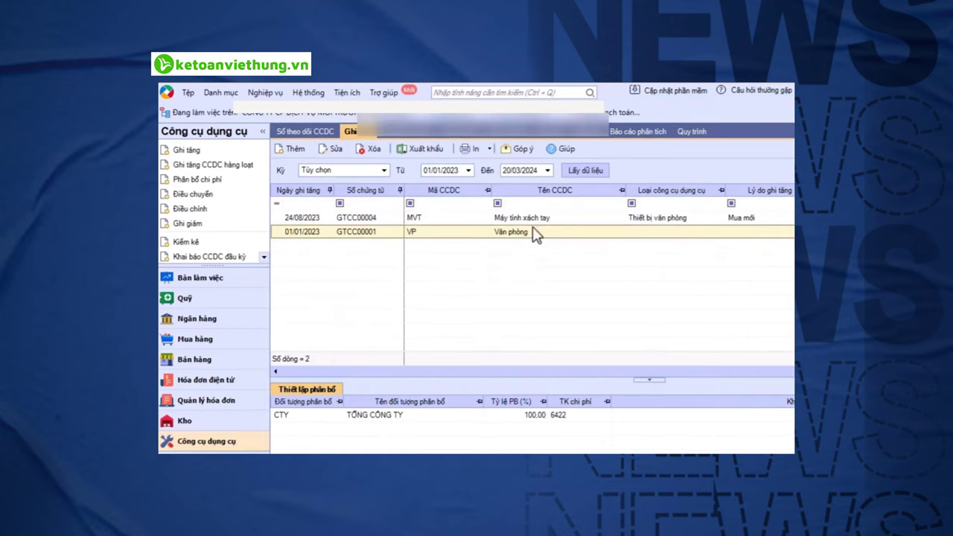
pyautogui.click(490, 220)
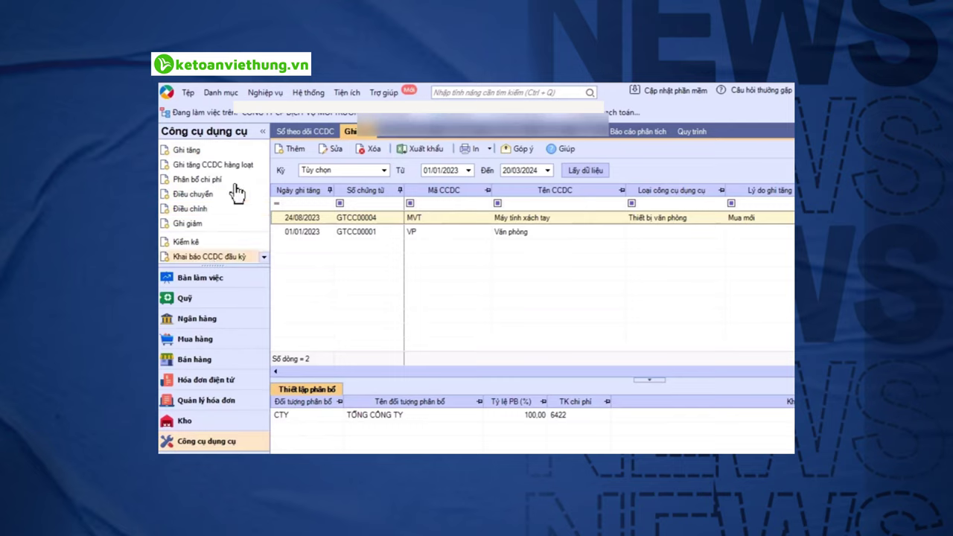
# Start a new tool increase entry and list its possible origin vouchers on debit account 242 from 01/01/2023
pyautogui.click(237, 154)
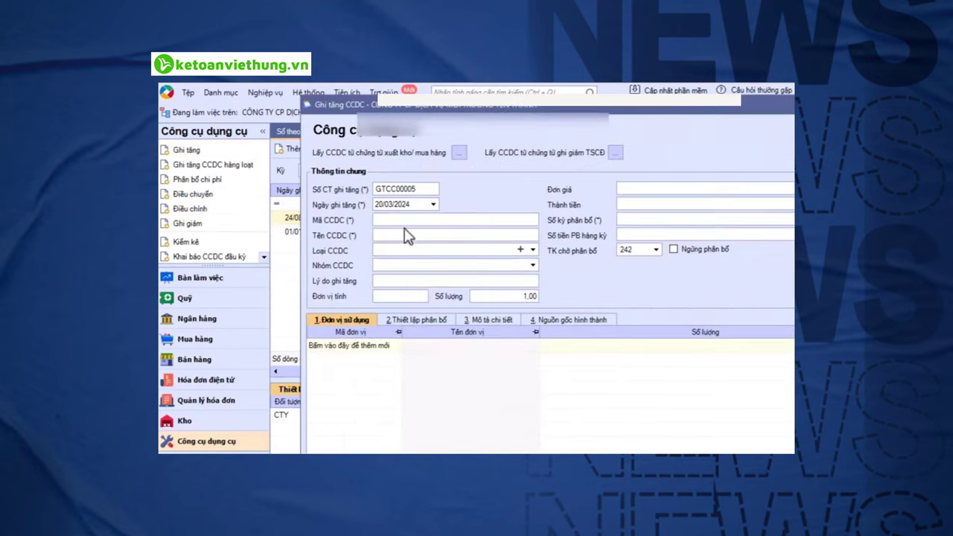
pyautogui.click(563, 320)
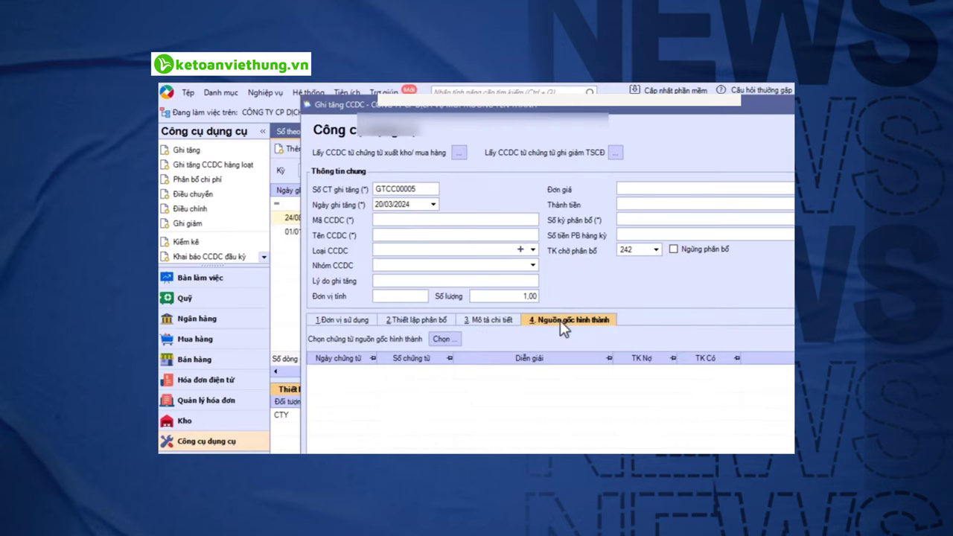
pyautogui.click(443, 339)
pyautogui.click(606, 167)
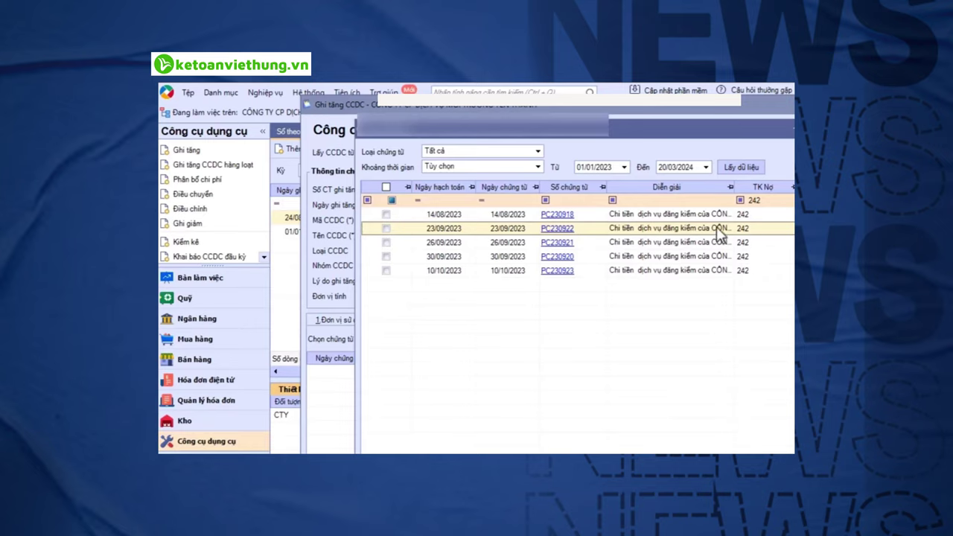
# Open purchase voucher PC230918 and examine the tax and accounting details of its vehicle inspection fee line
pyautogui.click(552, 215)
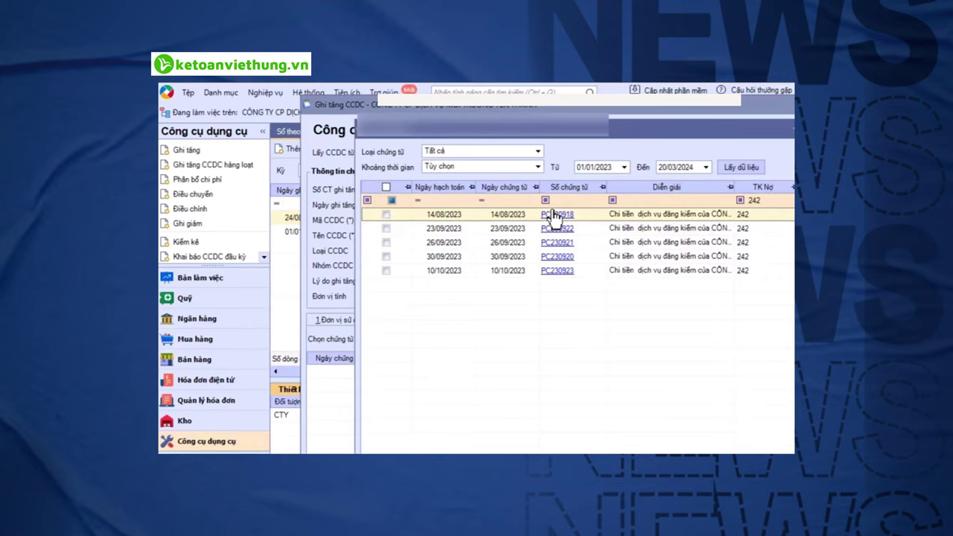
pyautogui.click(328, 340)
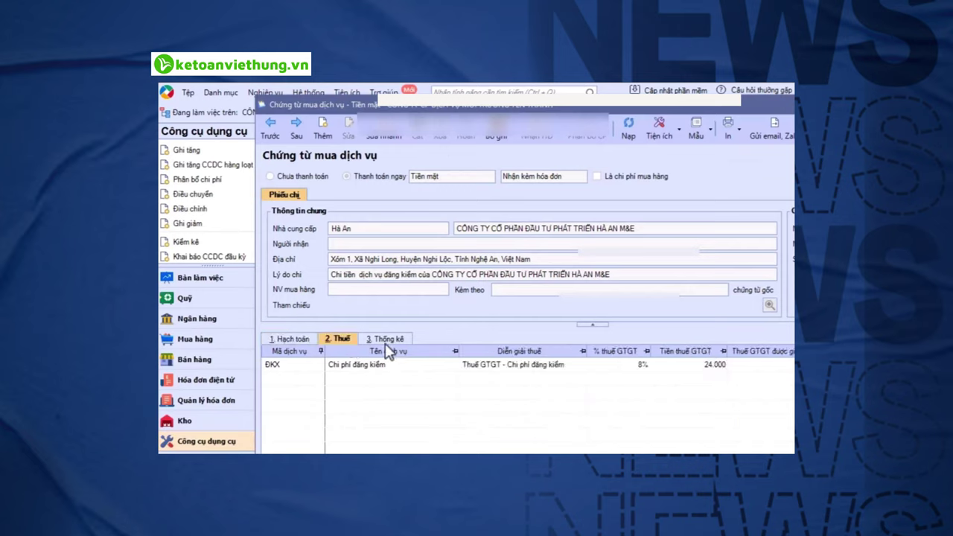
pyautogui.click(303, 338)
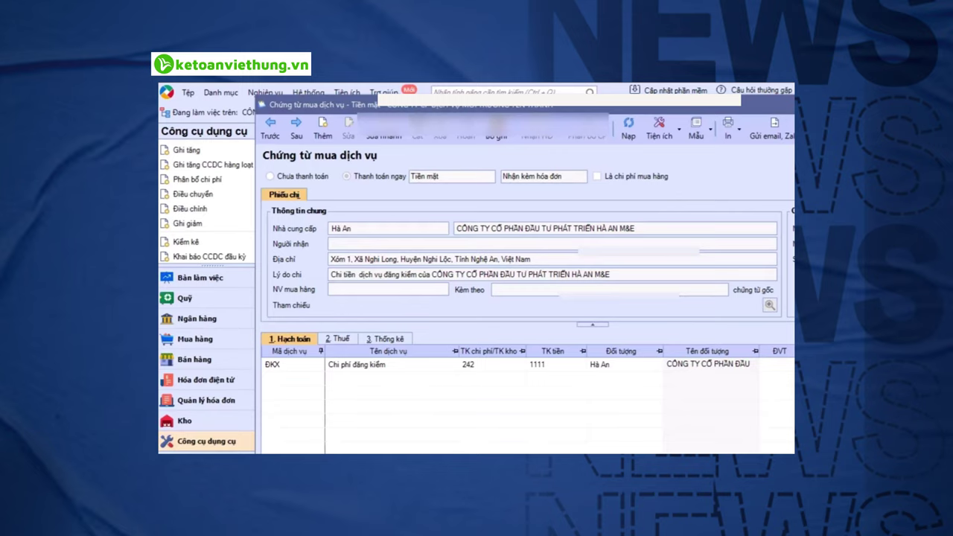
pyautogui.hscroll(3, 558, 394)
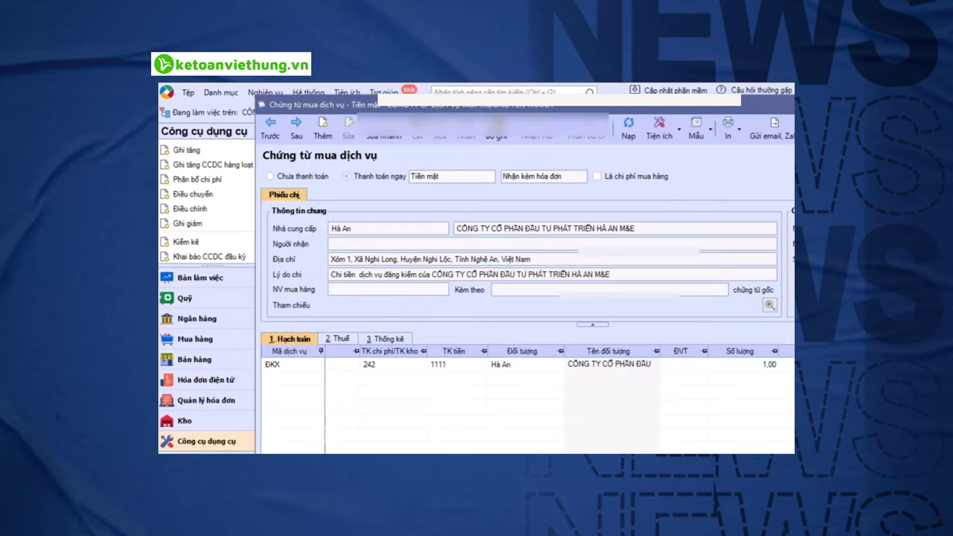
# Unpost the purchase voucher for editing and set the expense account of its vehicle inspection fee line to 154
pyautogui.click(483, 366)
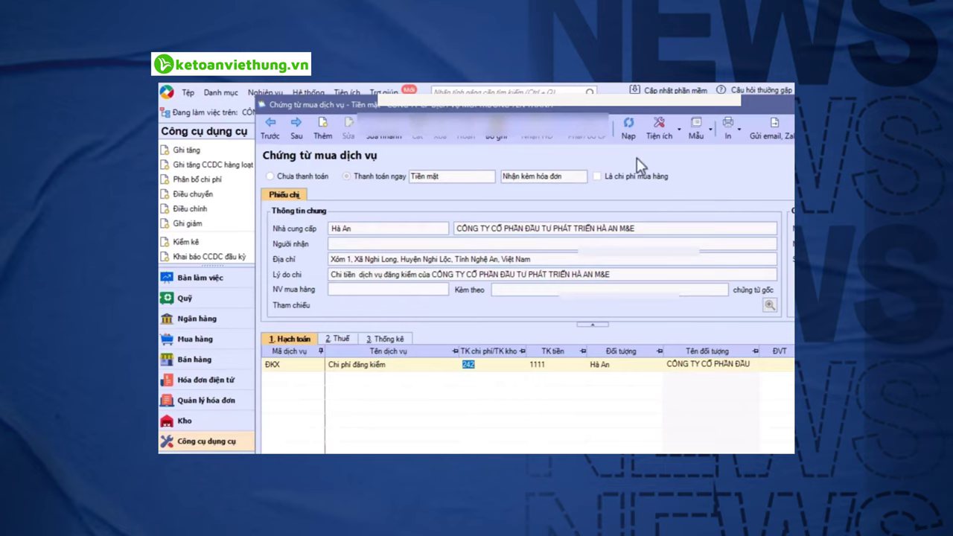
pyautogui.click(501, 136)
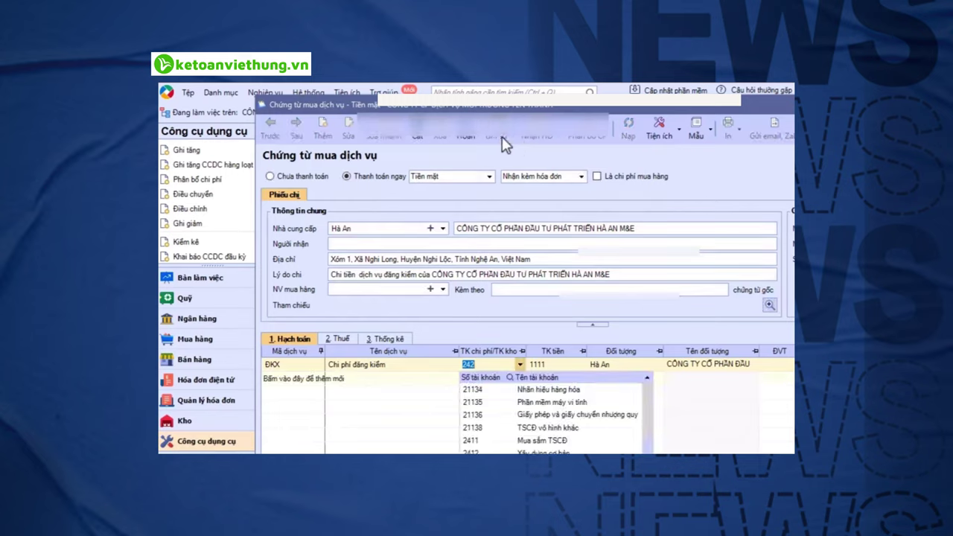
pyautogui.write('642')
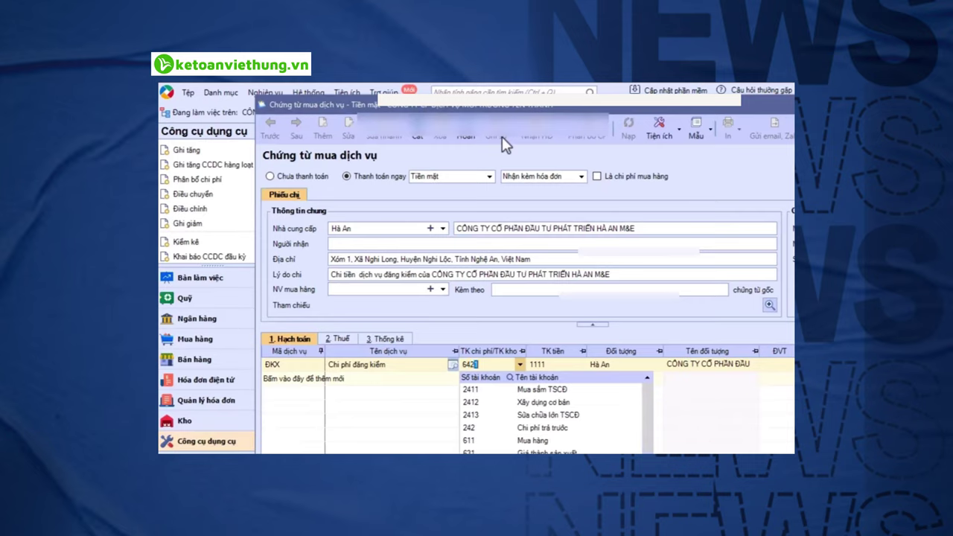
pyautogui.write('2')
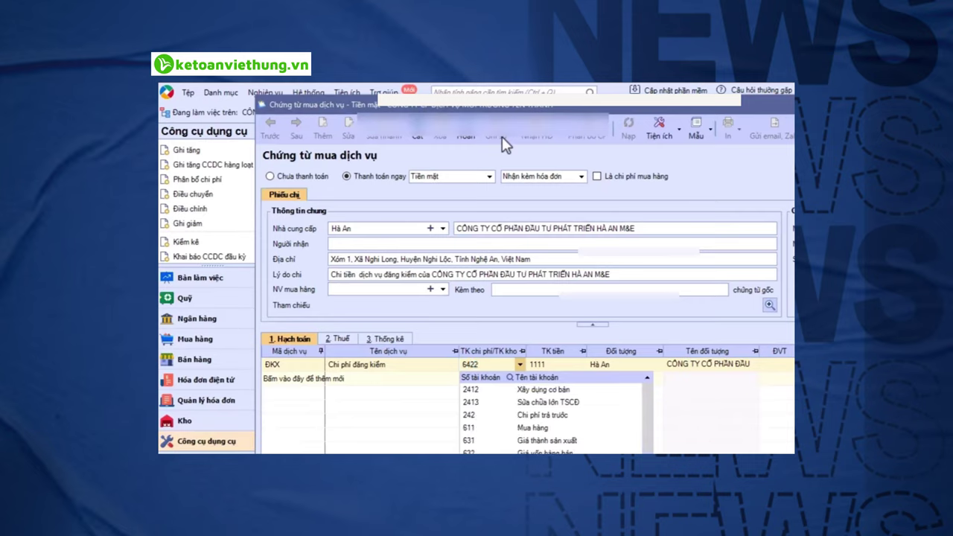
pyautogui.press('Return')
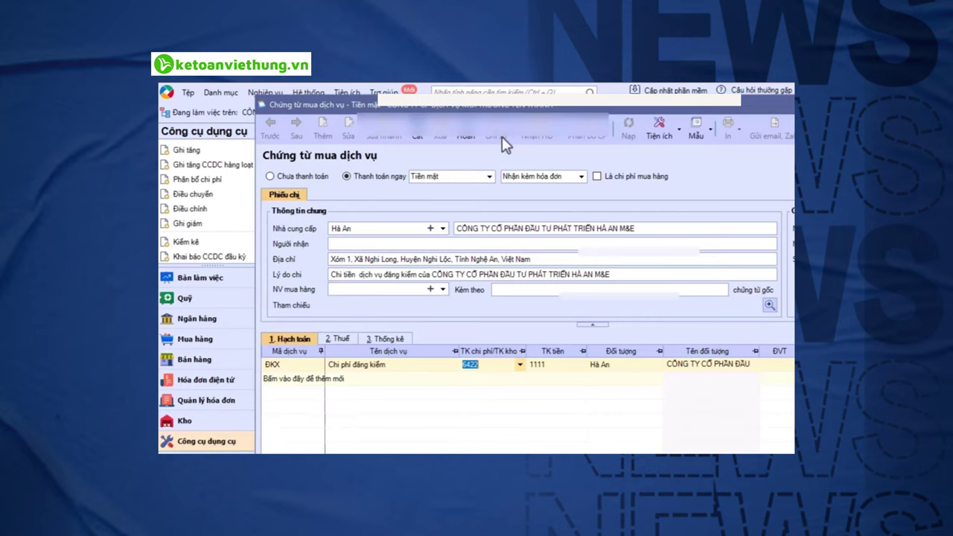
pyautogui.write('154')
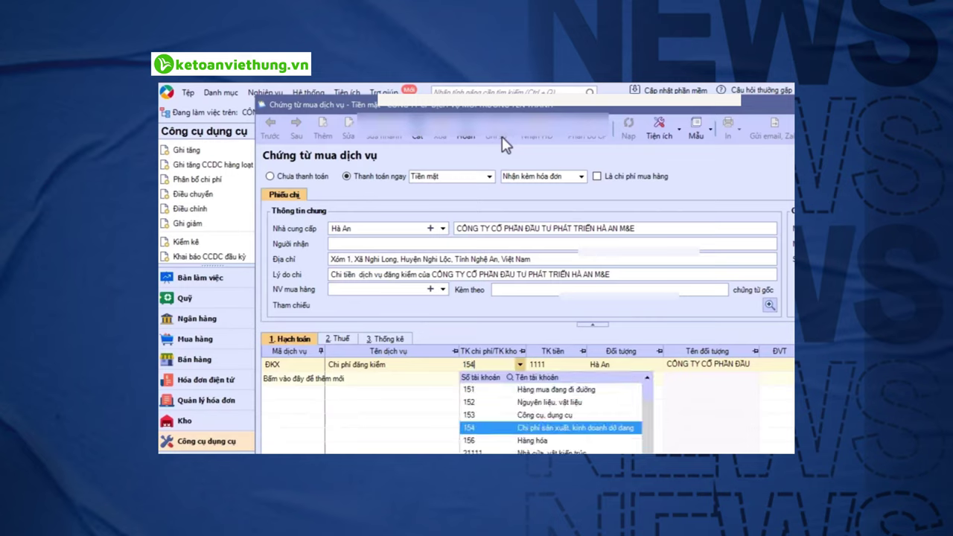
pyautogui.press('Return')
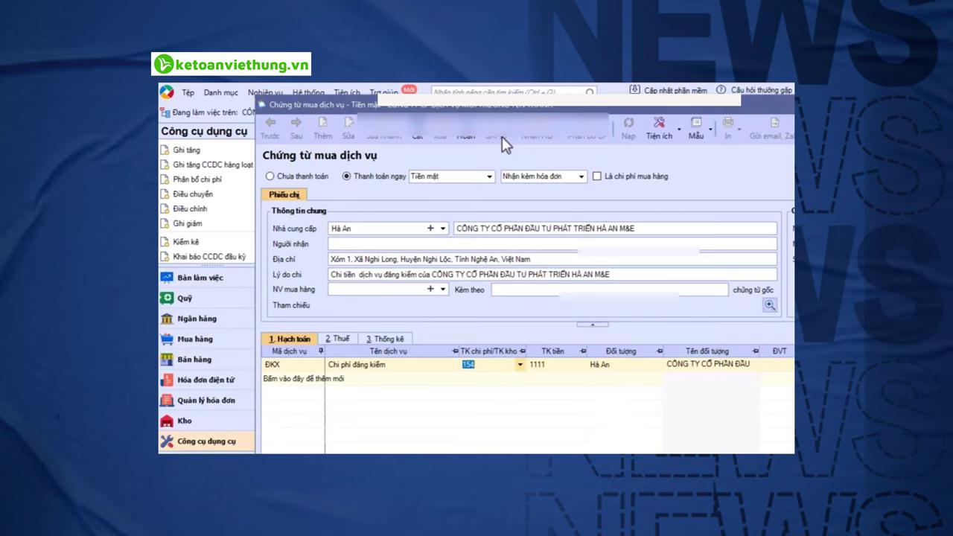
pyautogui.press('Return')
# Set the VAT amount of the inspection fee line to 18,000 in the voucher's tax details
pyautogui.click(339, 339)
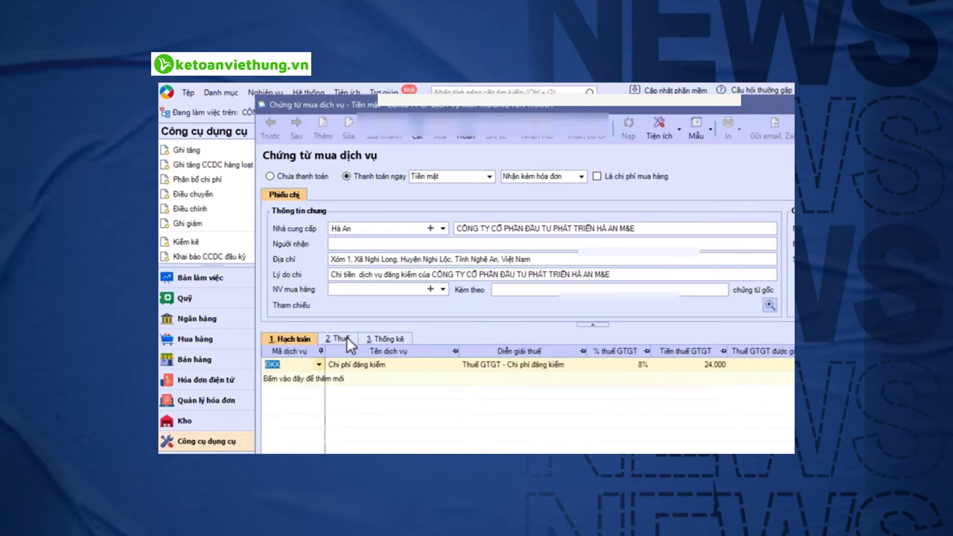
pyautogui.click(354, 341)
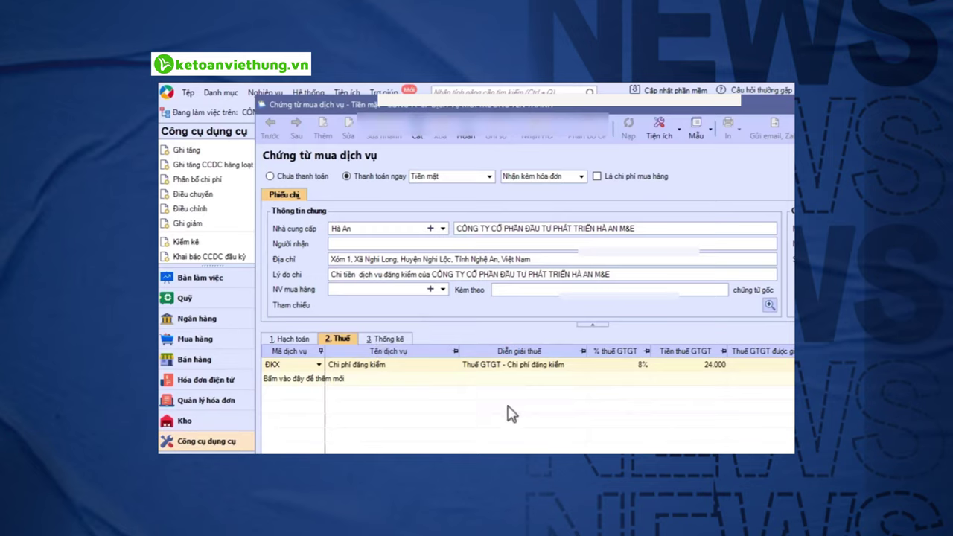
pyautogui.click(701, 365)
pyautogui.write('18000')
pyautogui.click(296, 342)
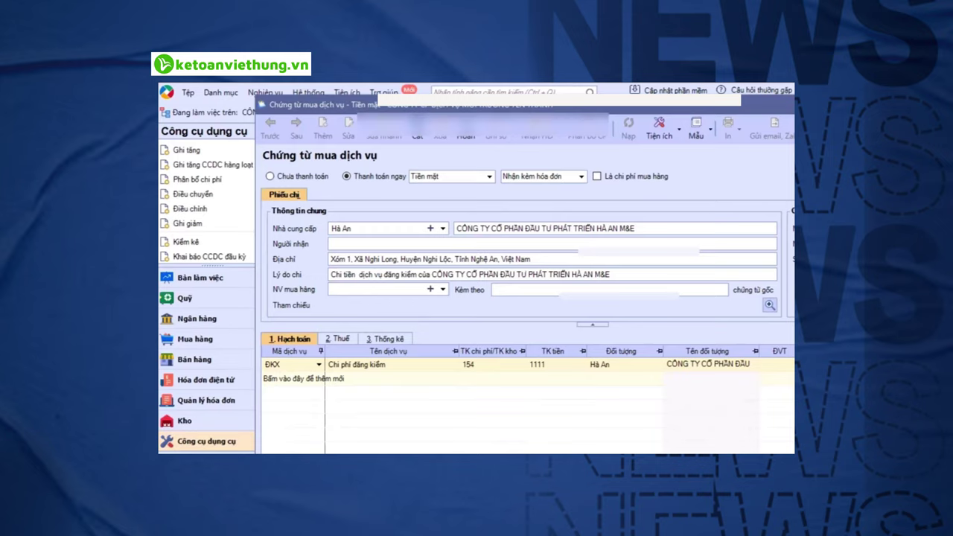
# Add a second ĐKX service line to the voucher's accounting details and name it Phí
pyautogui.hscroll(1, 457, 375)
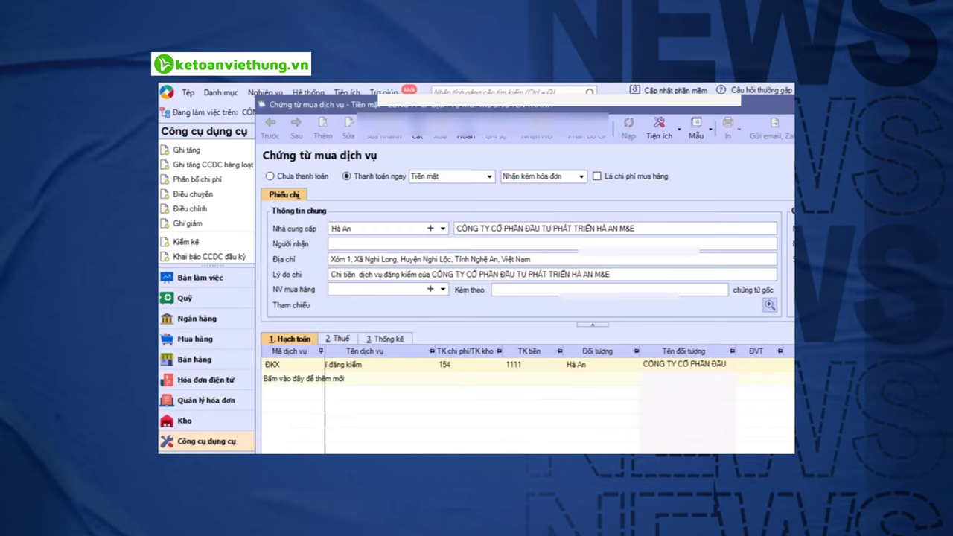
pyautogui.click(323, 384)
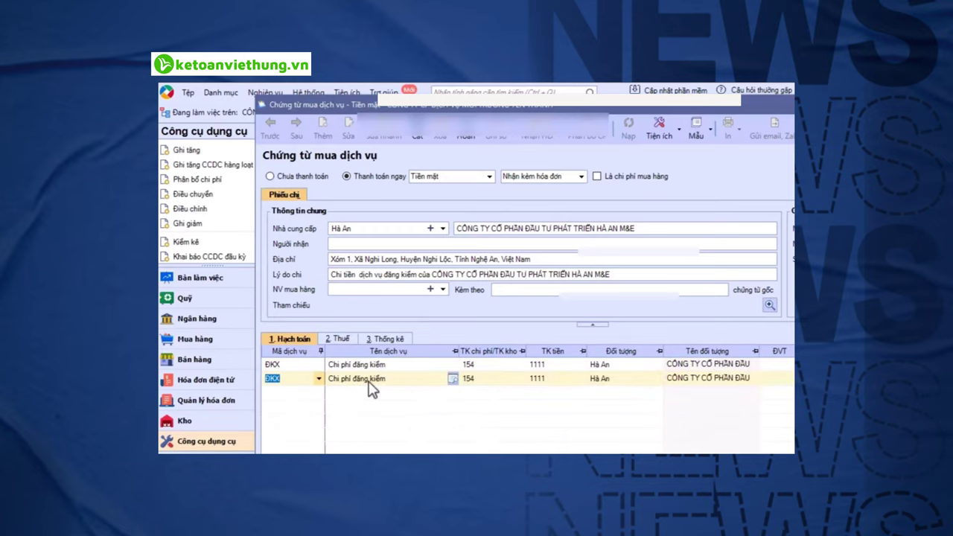
pyautogui.click(402, 380)
pyautogui.write('Phí')
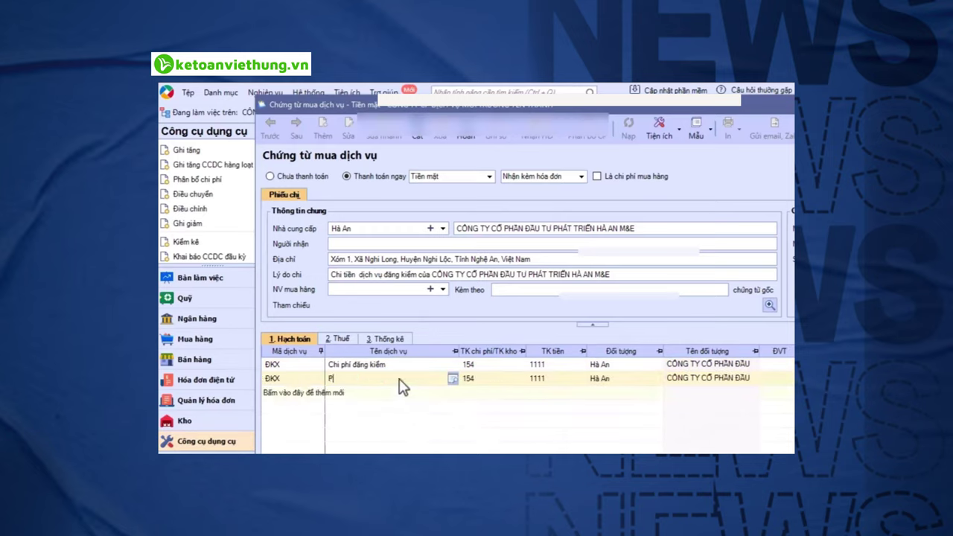
pyautogui.press('Tab')
pyautogui.press('Tab')
pyautogui.press('Tab')
pyautogui.press('Tab')
pyautogui.press('Tab')
pyautogui.press('Tab')
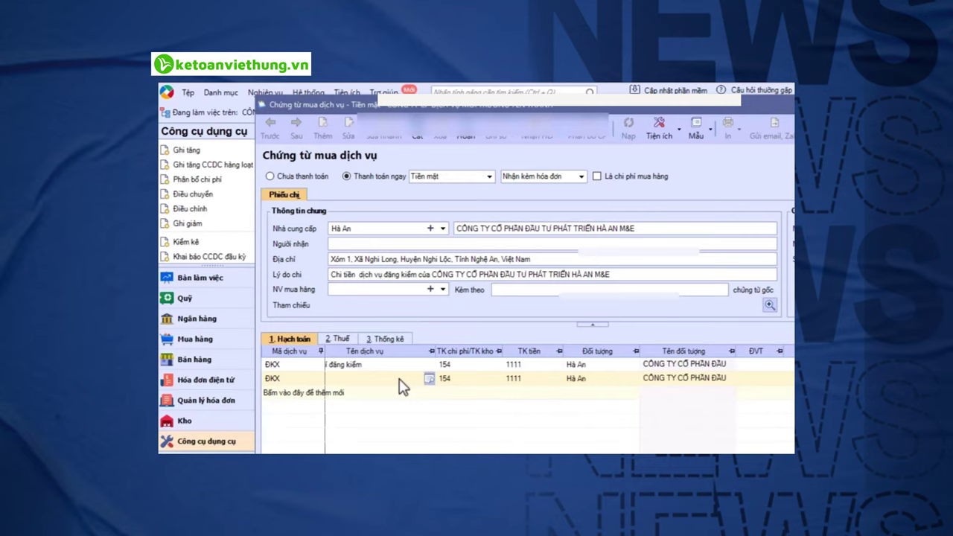
pyautogui.press('Tab')
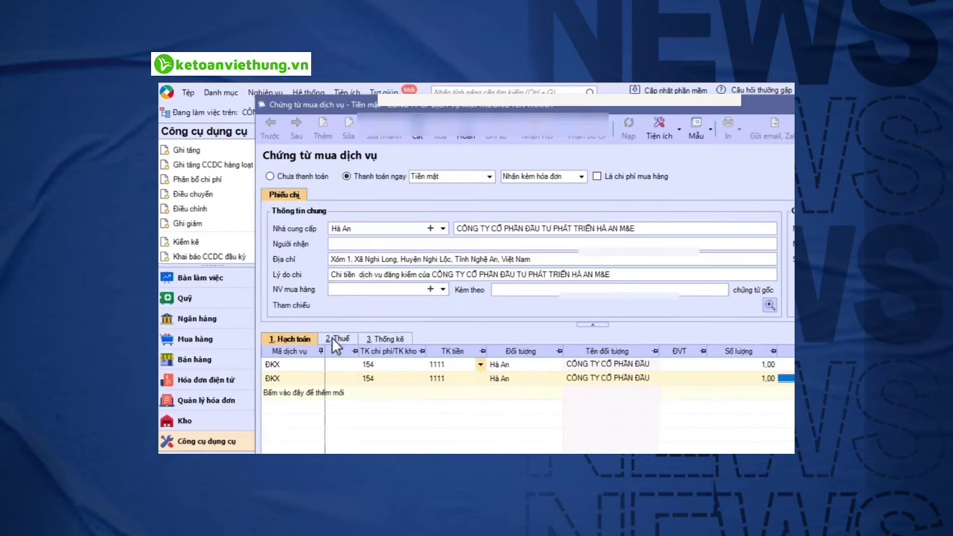
# Restore the second line's name to Chi phí đăng kiểm and clear its VAT rate
pyautogui.click(335, 339)
pyautogui.click(632, 380)
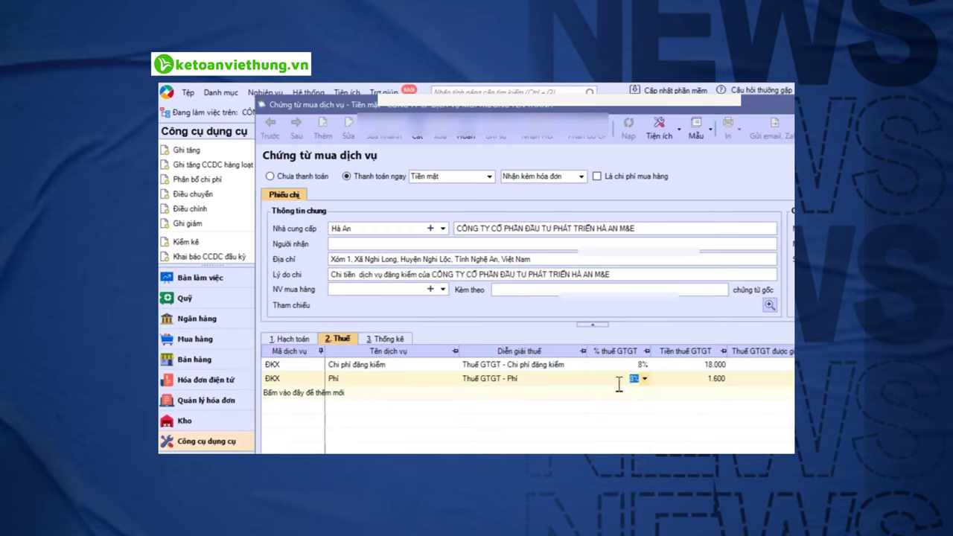
pyautogui.rightClick(625, 381)
pyautogui.click(291, 339)
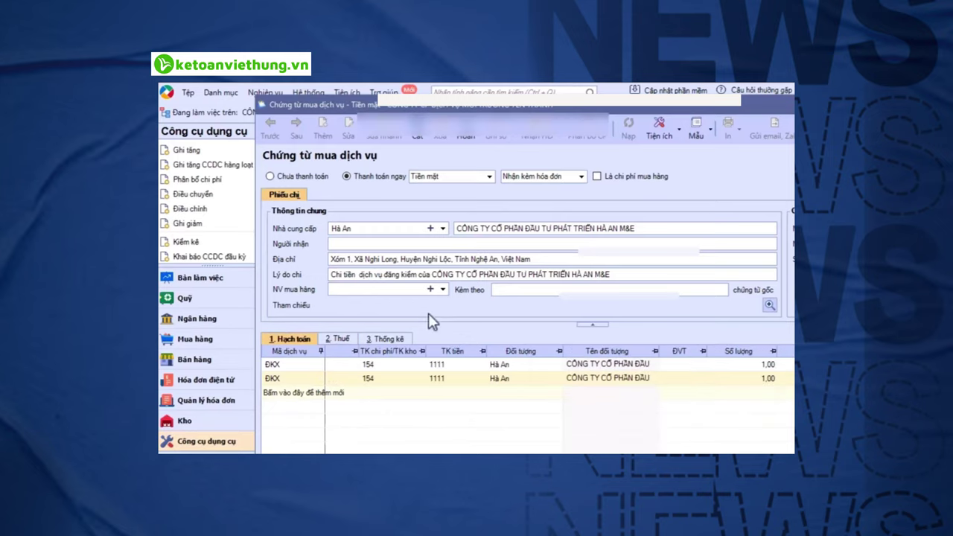
pyautogui.click(340, 341)
pyautogui.click(637, 378)
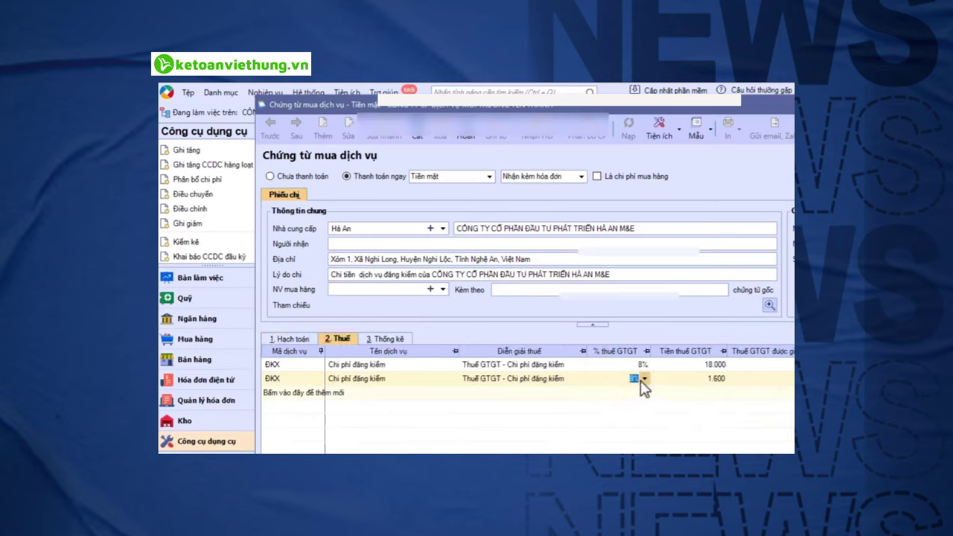
pyautogui.click(643, 379)
pyautogui.click(641, 379)
pyautogui.press('Tab')
pyautogui.click(697, 370)
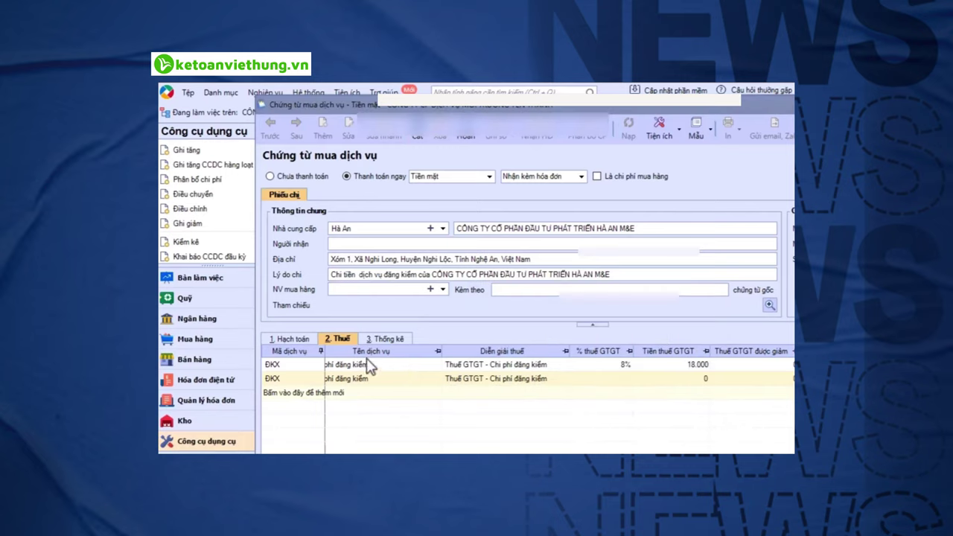
# Assign cost item SXC.MN to both inspection fee lines, and save and close the voucher
pyautogui.click(289, 342)
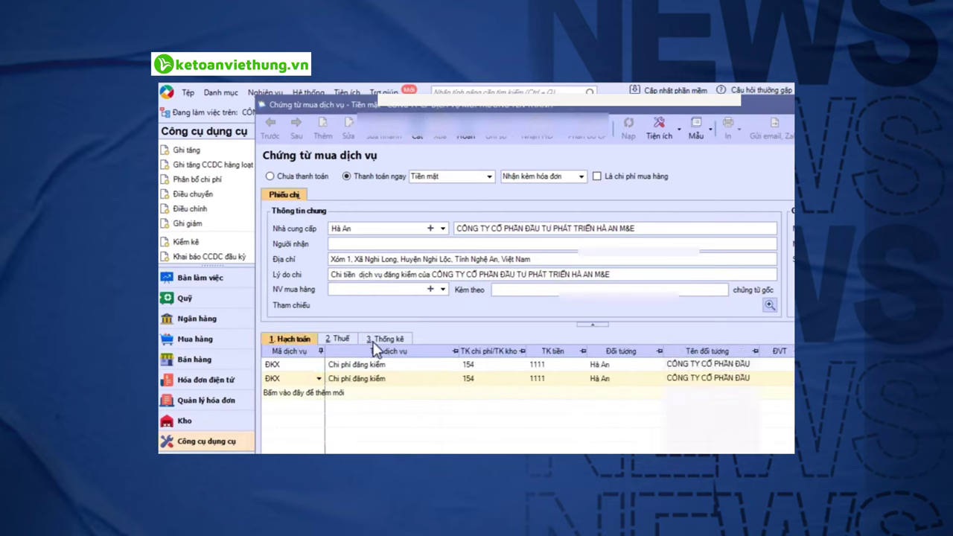
pyautogui.click(386, 341)
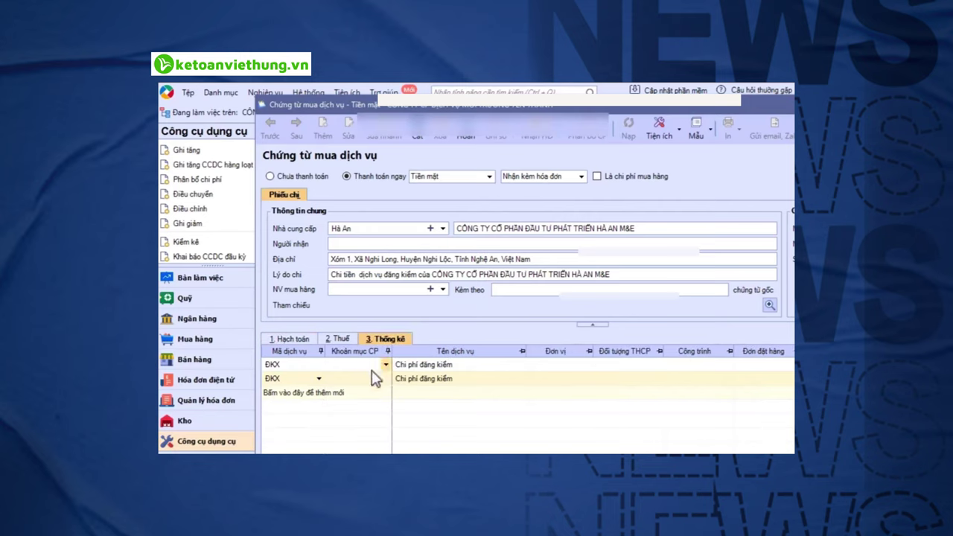
pyautogui.click(386, 365)
pyautogui.press('Down')
pyautogui.press('Return')
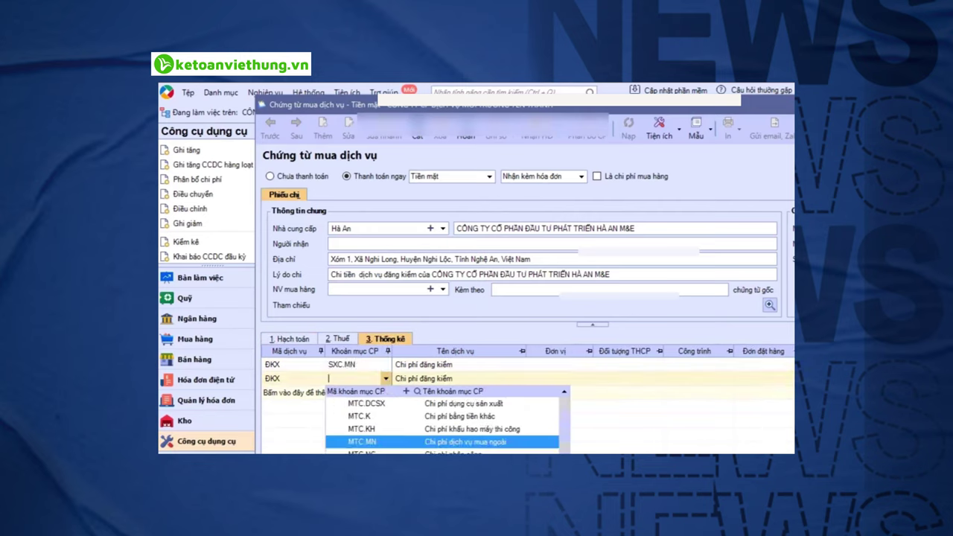
pyautogui.scroll(-1, 447, 424)
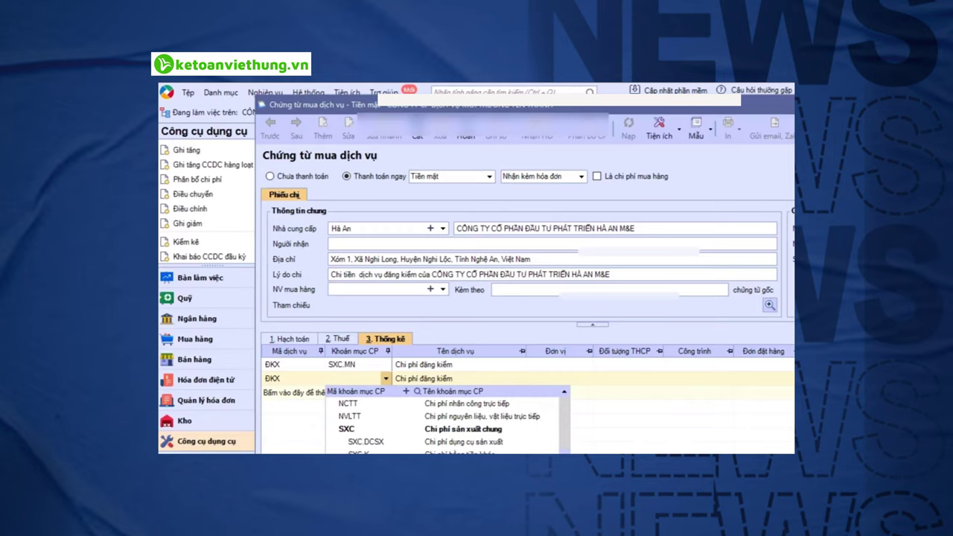
pyautogui.press('Return')
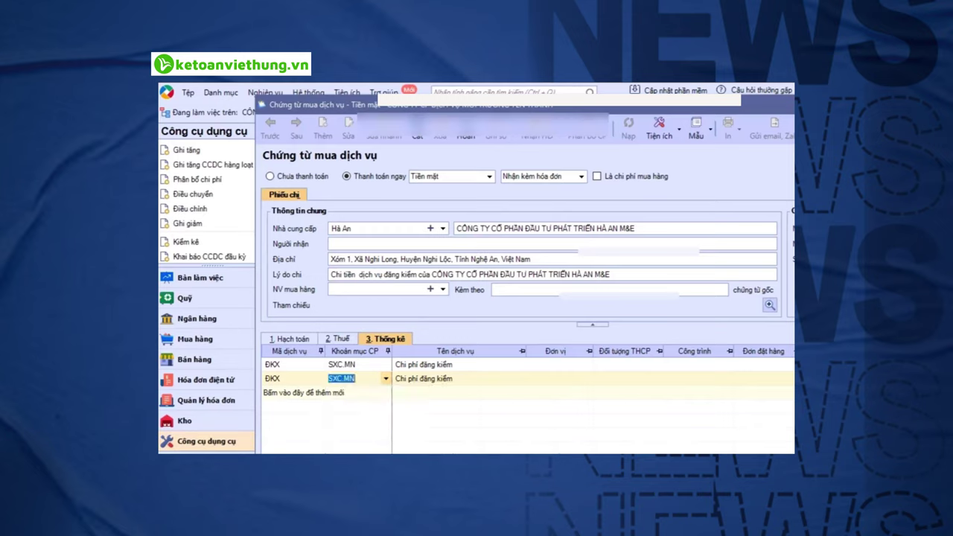
pyautogui.click(419, 147)
pyautogui.click(641, 370)
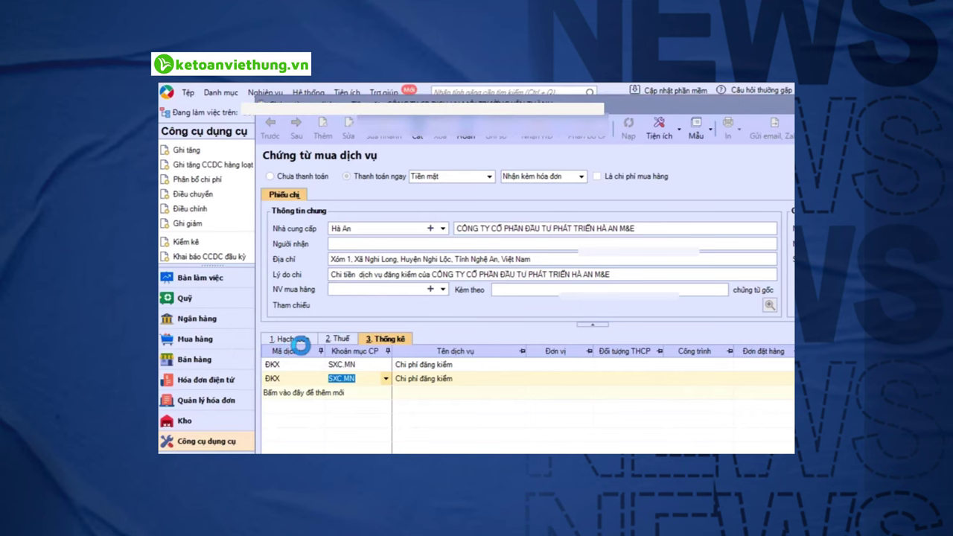
pyautogui.press('Escape')
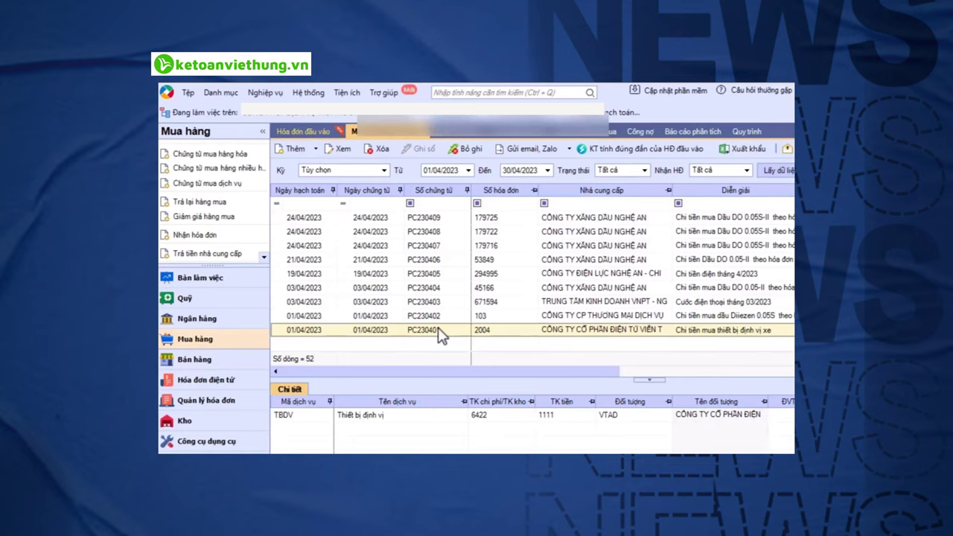
# Unpost the vehicle tracking device purchase voucher PC230401 in the purchase list and open it
pyautogui.click(475, 149)
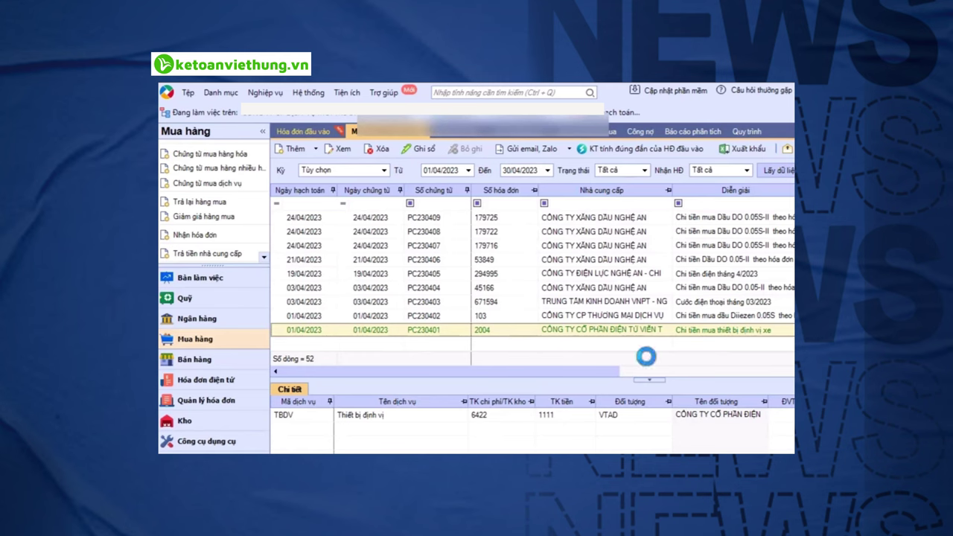
pyautogui.doubleClick(503, 332)
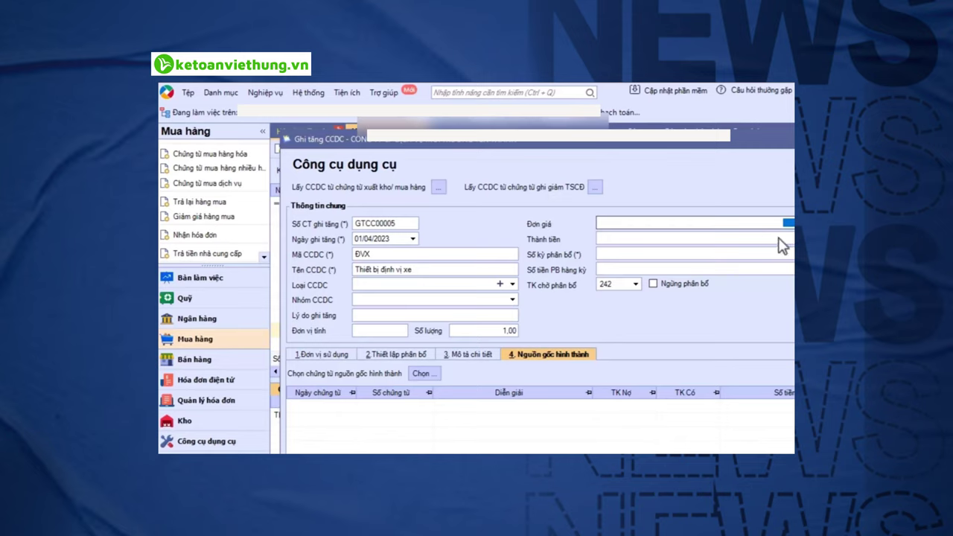
# Check the unit price, total amount and per-period allocation amount of the Thiết bị định vị xe tool entry
pyautogui.click(692, 238)
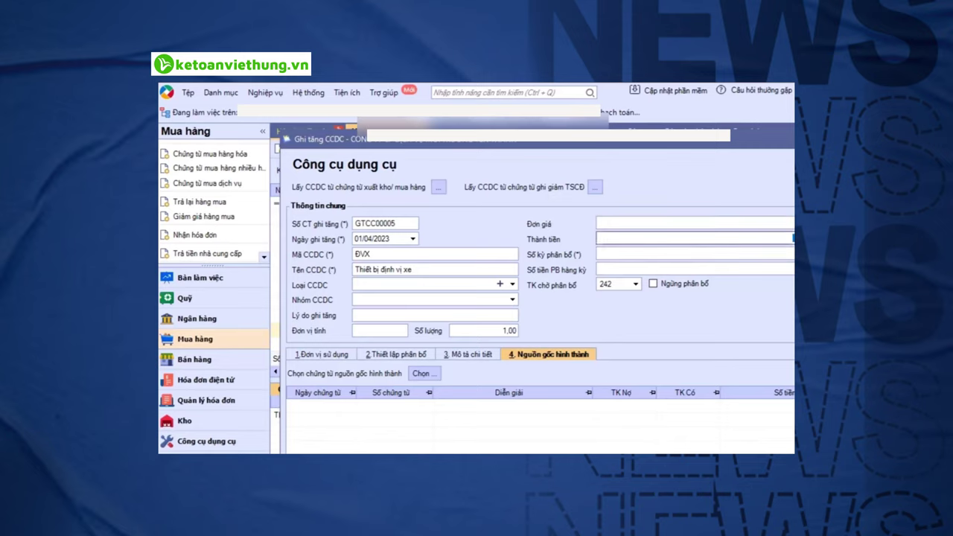
pyautogui.click(692, 222)
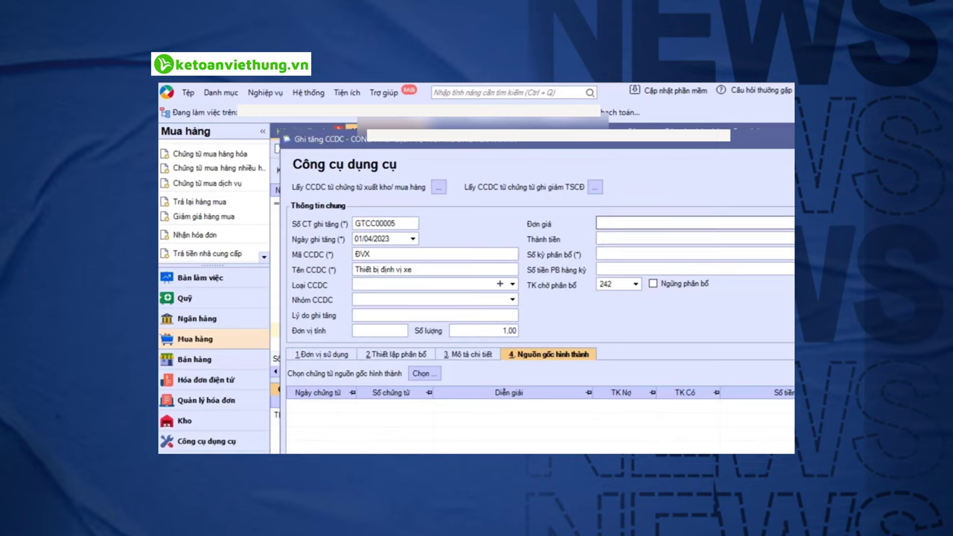
pyautogui.click(692, 238)
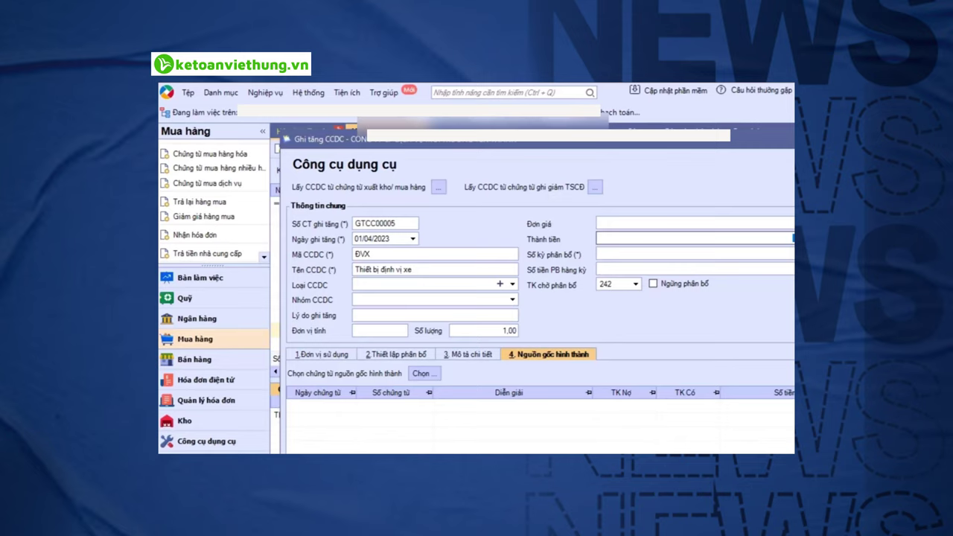
pyautogui.click(692, 269)
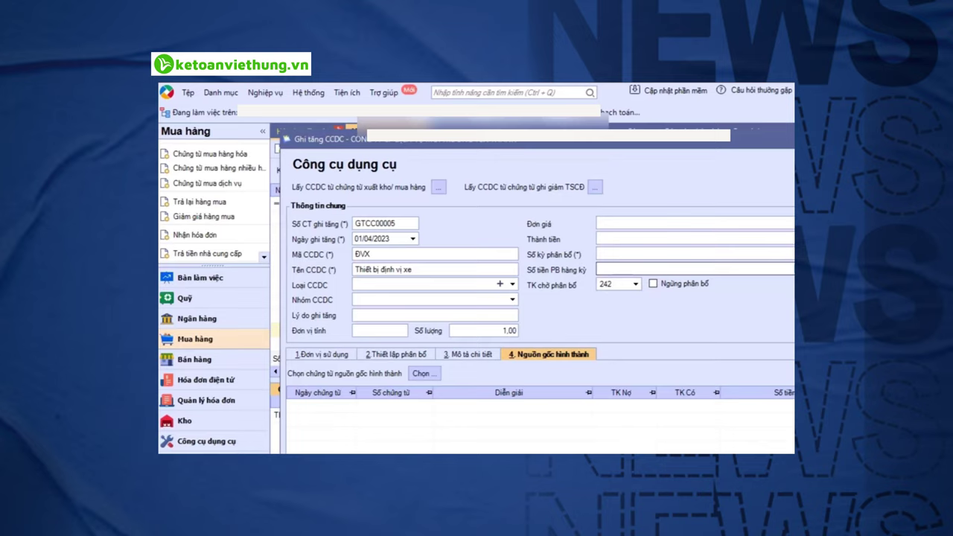
# Set the expense account in the allocation setup of the Thiết bị định vị xe tool to 154
pyautogui.click(319, 355)
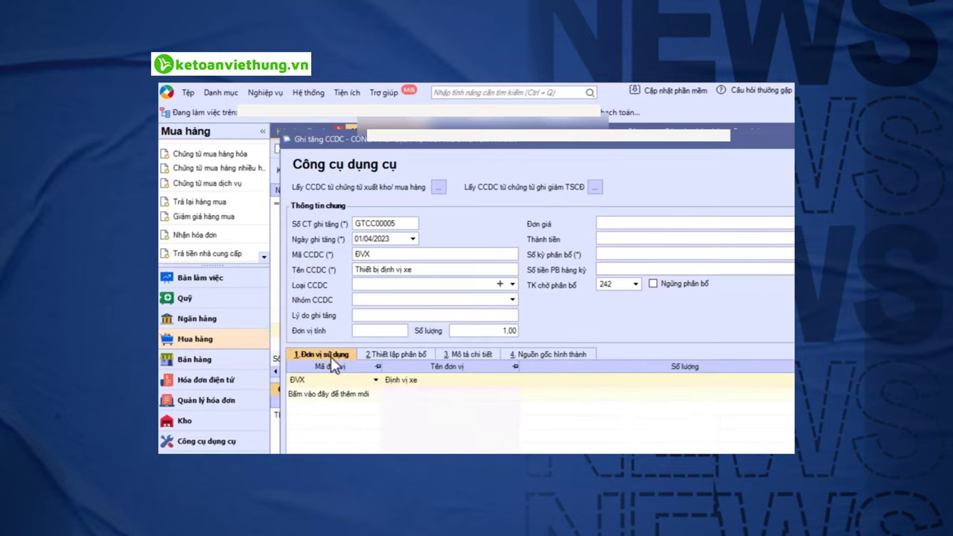
pyautogui.click(396, 357)
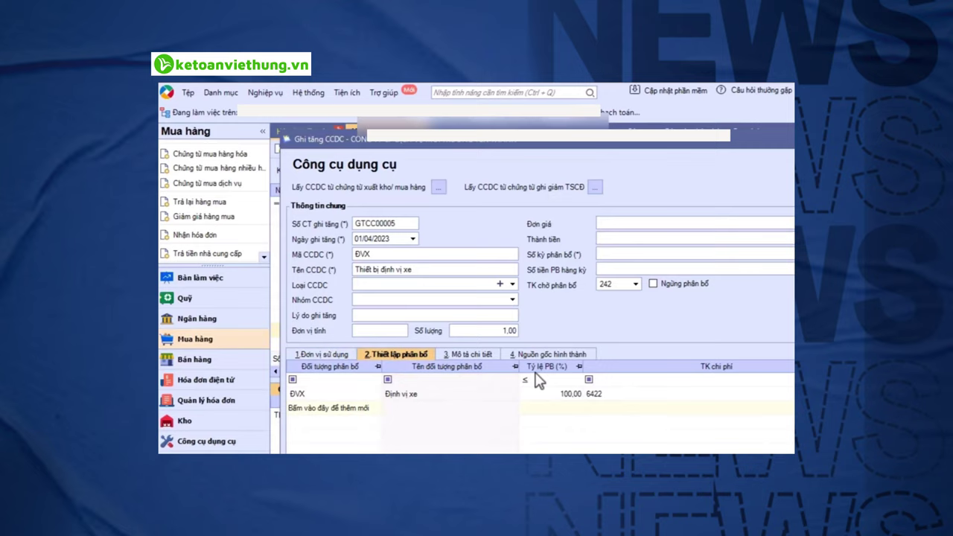
pyautogui.click(615, 397)
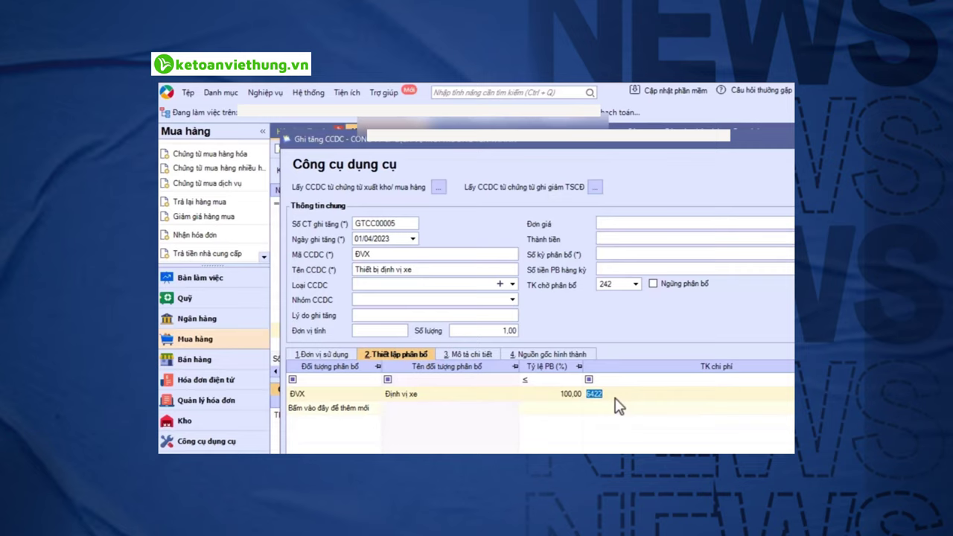
pyautogui.write('154')
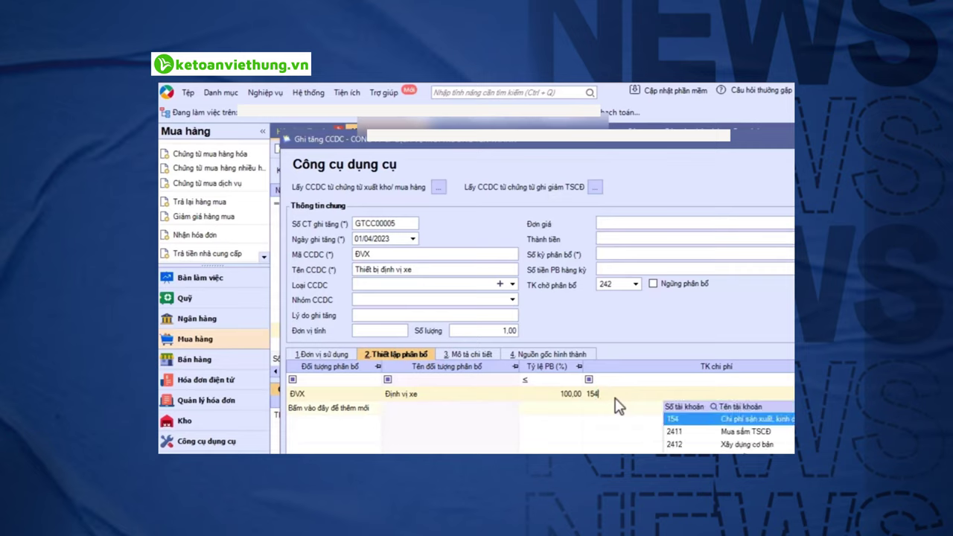
pyautogui.press('Return')
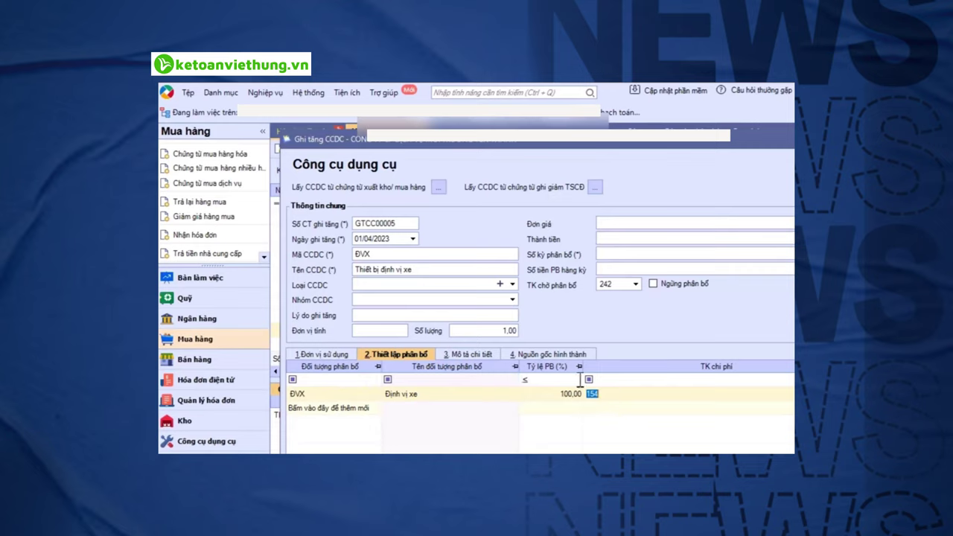
# Filter the origin vouchers by debit account 242 and attach PC230401 as the source voucher of the Thiết bị định vị xe tool
pyautogui.click(550, 354)
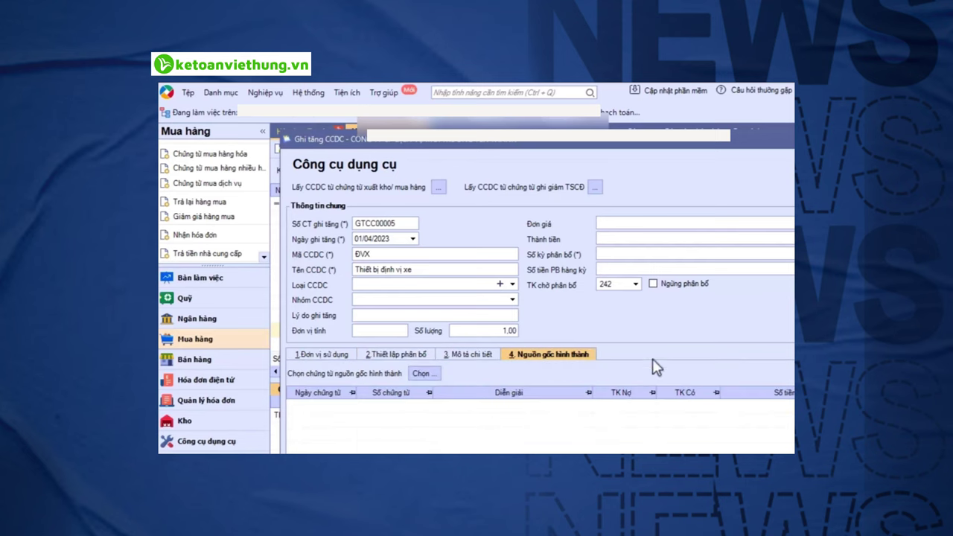
pyautogui.click(420, 374)
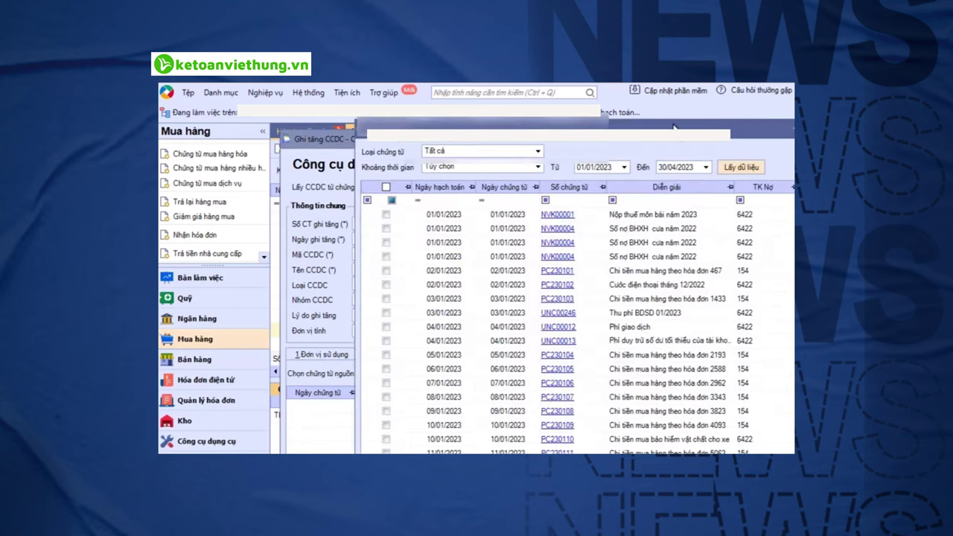
pyautogui.click(755, 200)
pyautogui.write('242')
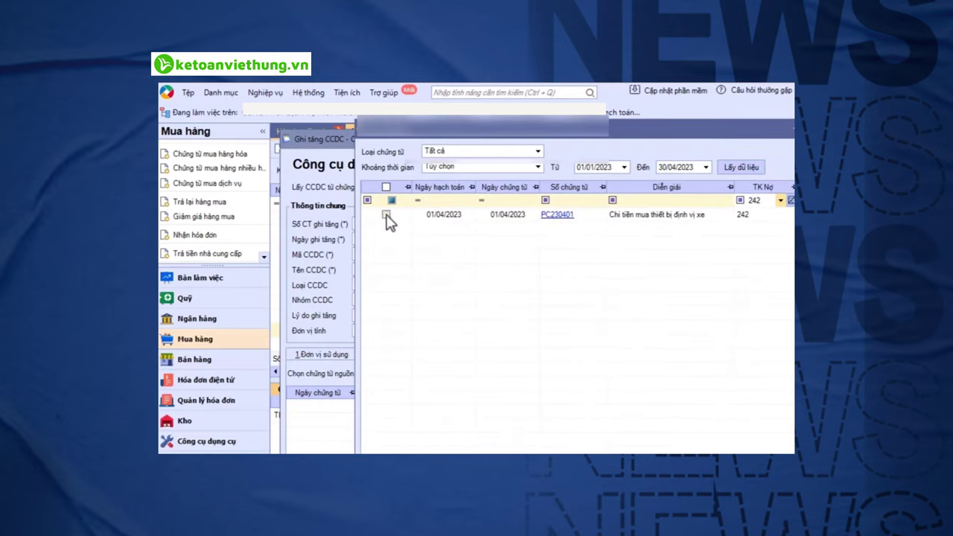
pyautogui.click(387, 215)
pyautogui.press('Return')
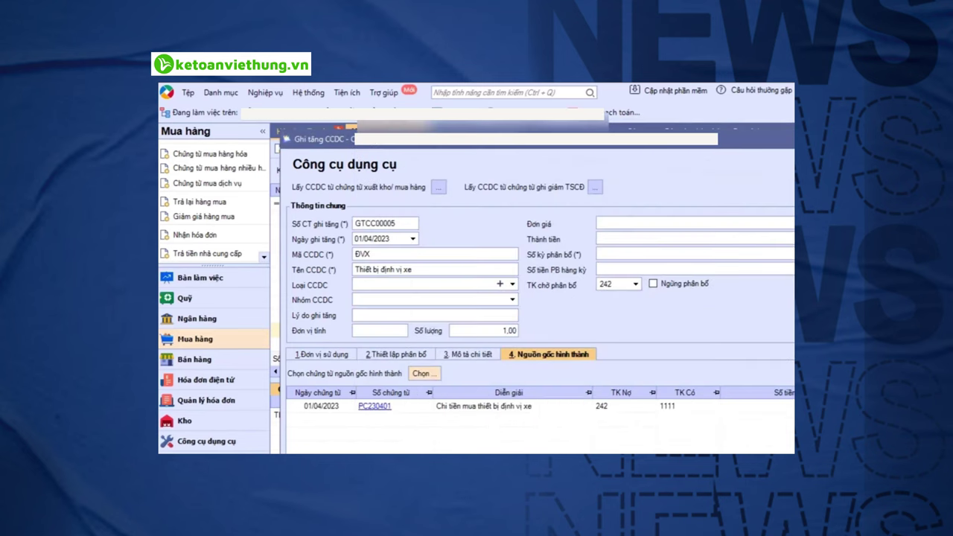